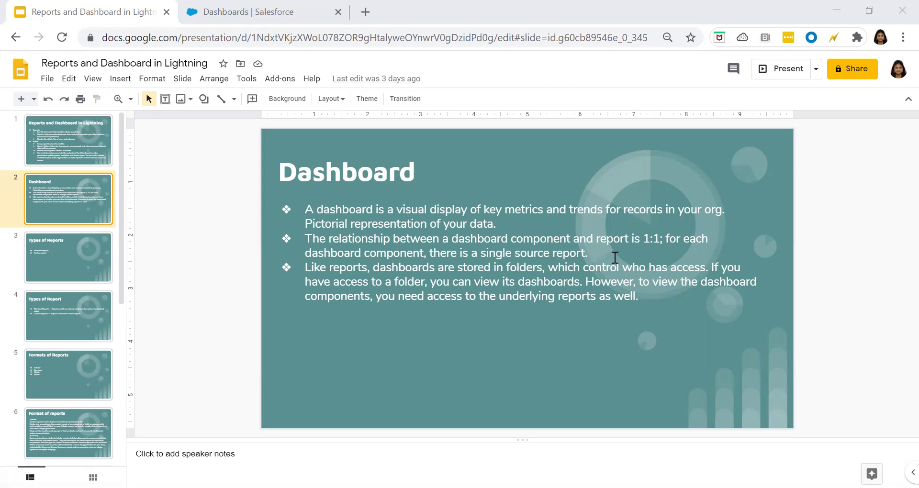
Switch to the Salesforce browser tab and open the Dashboards list.
left_click(220, 24)
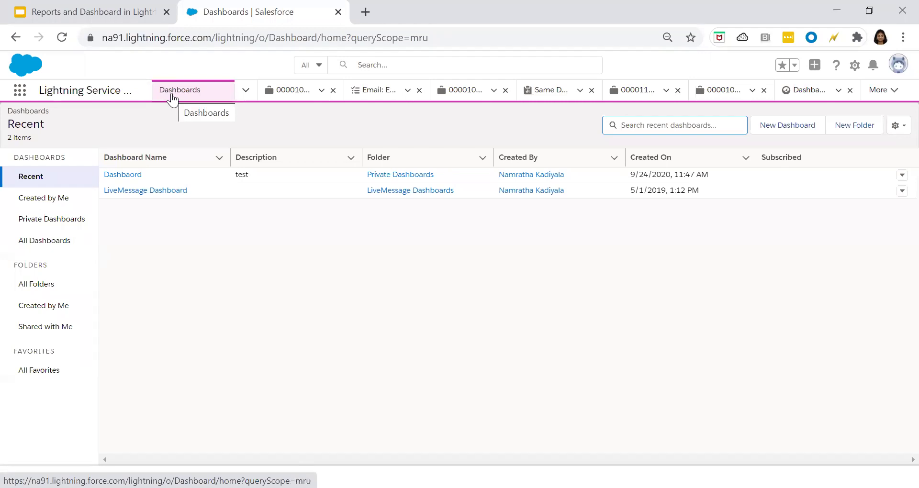
left_click(246, 90)
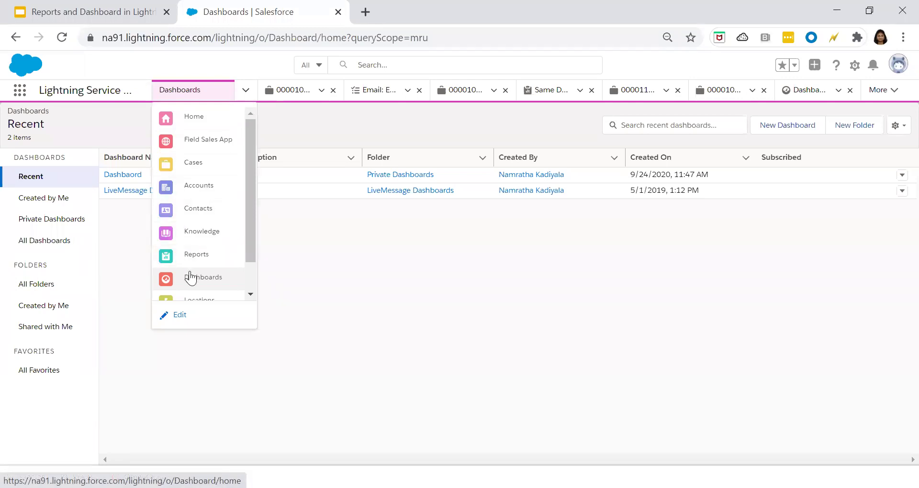
scroll(196, 271, "down", 1)
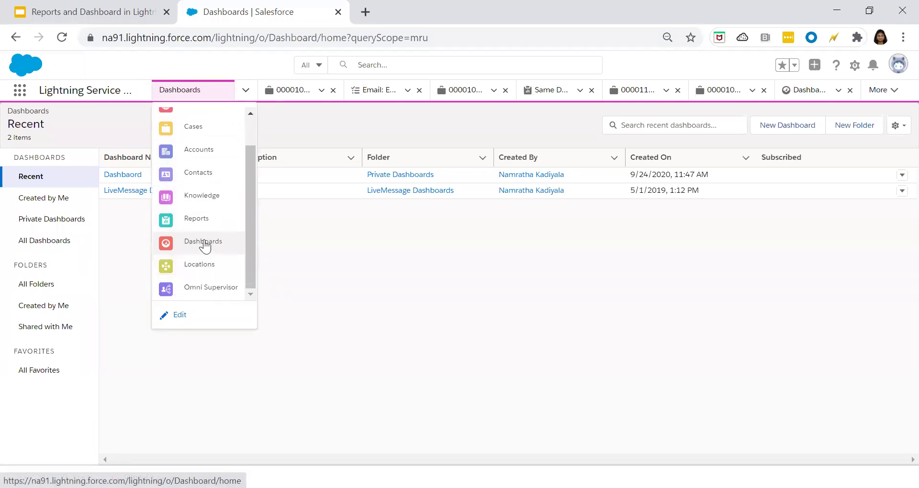
left_click(205, 244)
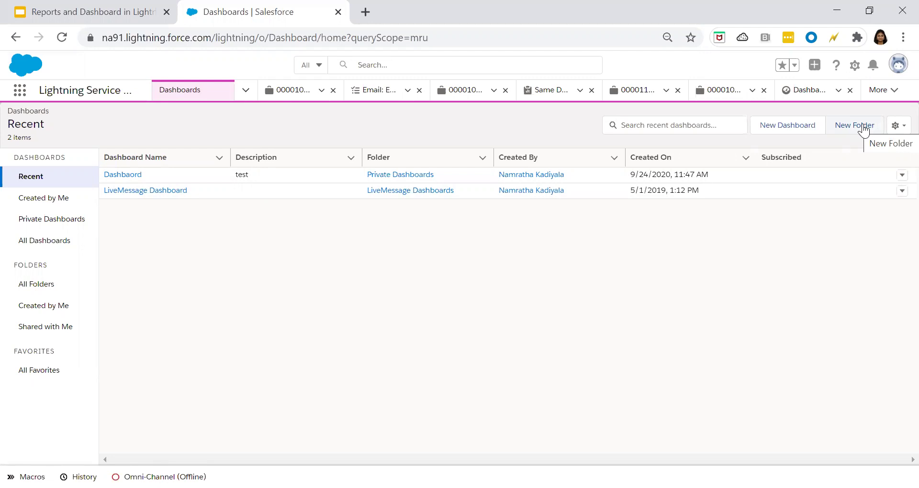
Create a dashboard folder labelled "Service Cloud Dashboard" with the unique name ServiceCloudDashboard.
left_click(863, 127)
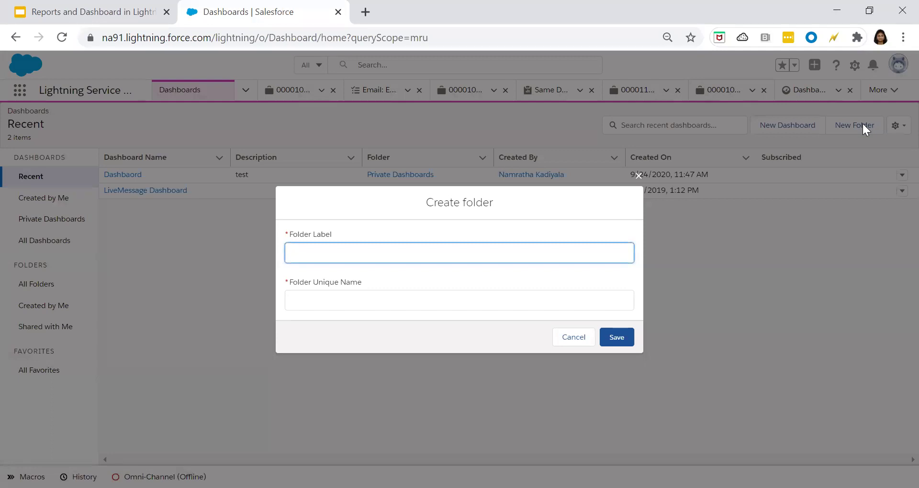
type("New")
key("BackSpace")
key("BackSpace")
key("BackSpace")
key("BackSpace")
type("Service Cloud Dashboard")
key("Tab")
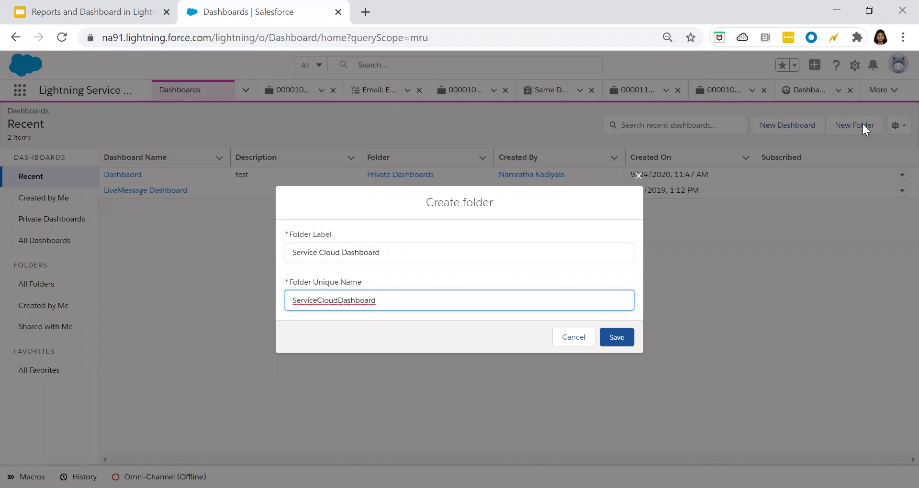
left_click(617, 341)
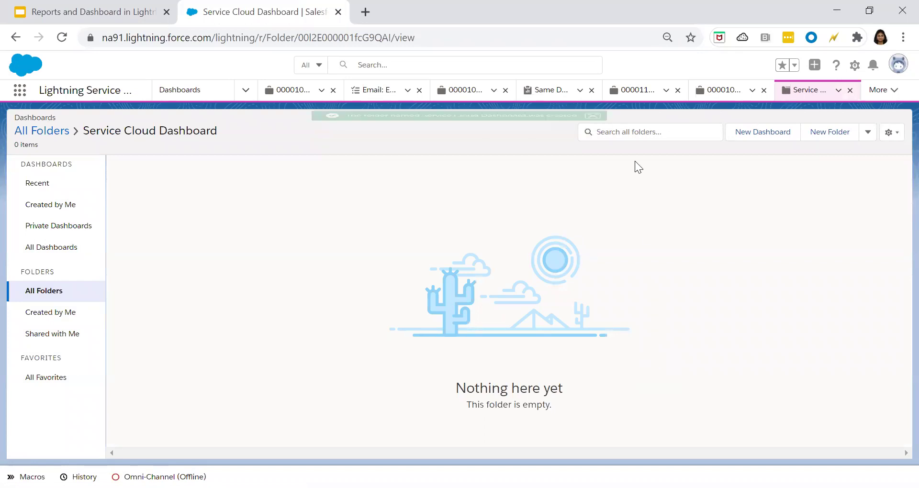
Create a dashboard named "Service Cloud Dashboard" with the description "Service Cloud" in the Service Cloud Dashboard folder.
left_click(772, 145)
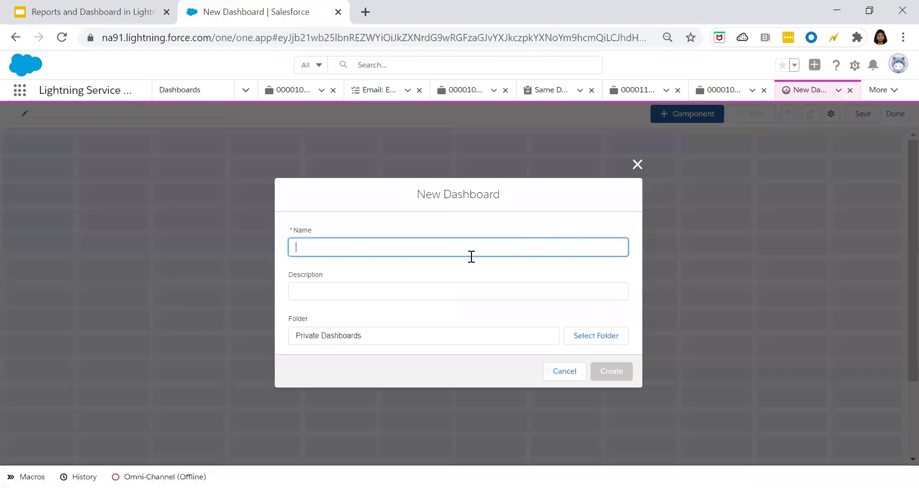
type("Servi")
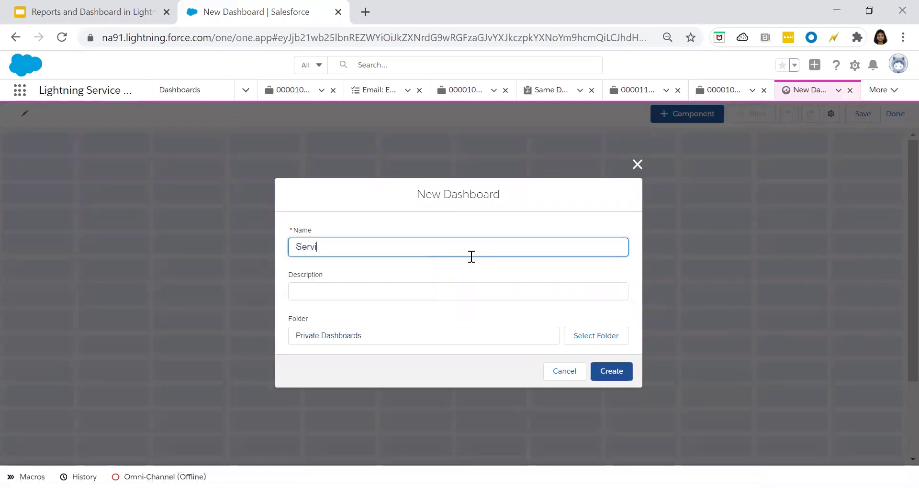
type("ce Cloud Dashboard")
key("Tab")
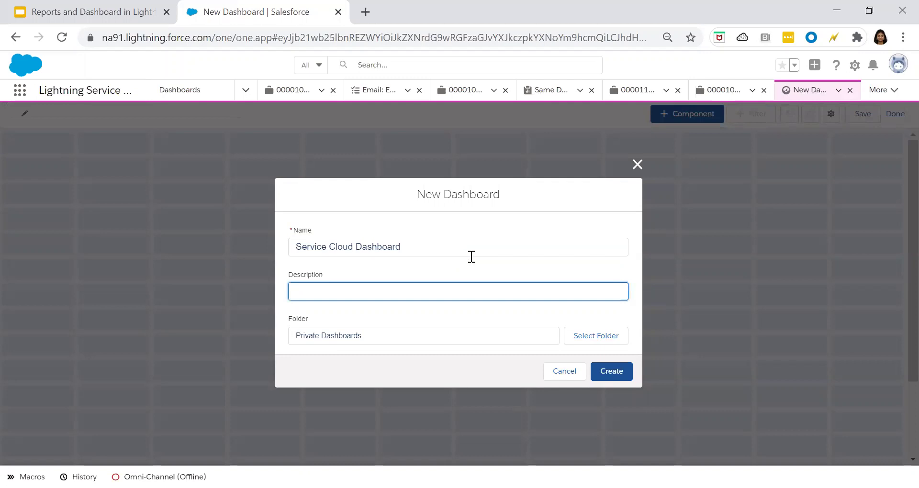
type("Service Cloud")
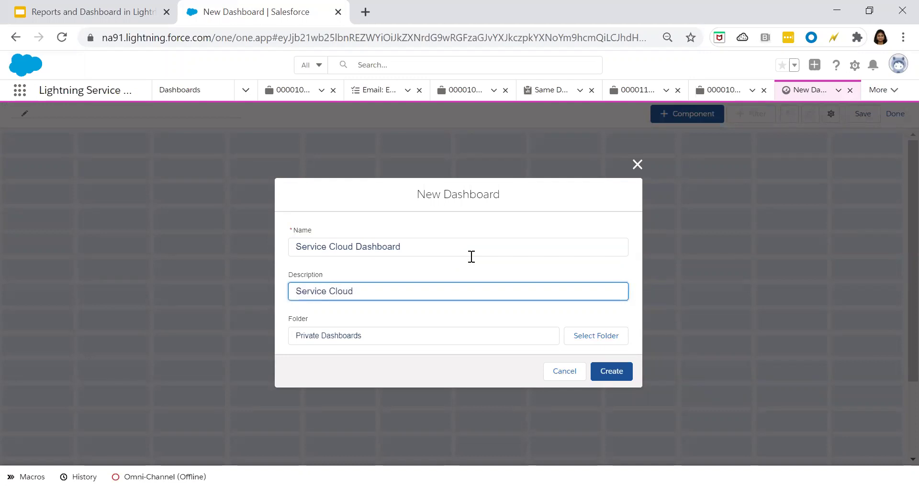
left_click(612, 336)
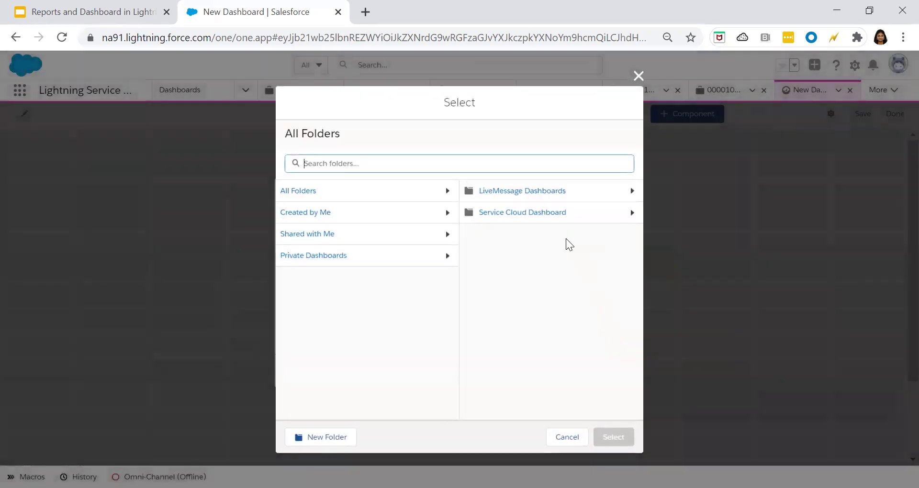
left_click(524, 216)
left_click(602, 444)
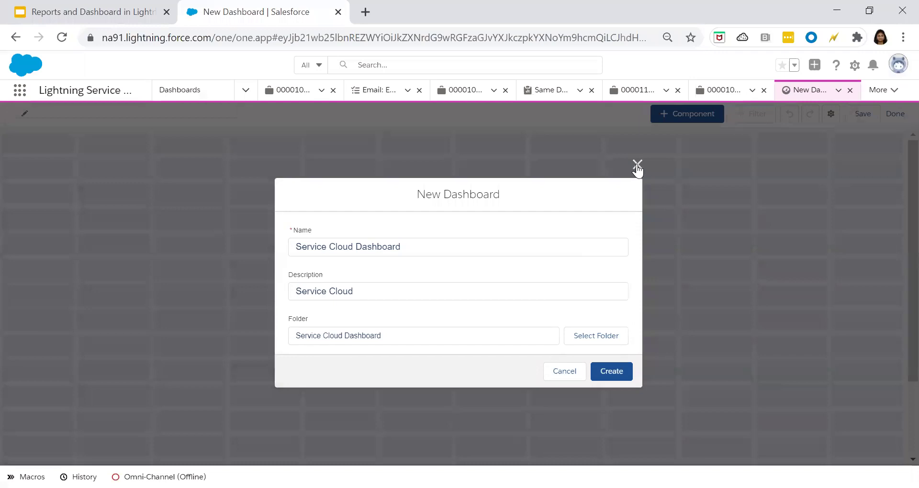
left_click(601, 377)
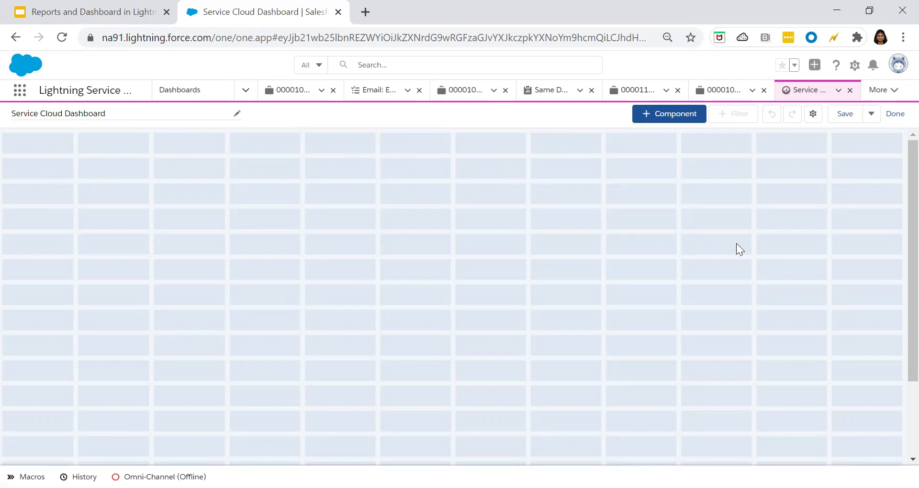
Start a new dashboard component using the All Cases report from the SFDCONESTOP1 folder as its source.
left_click(653, 117)
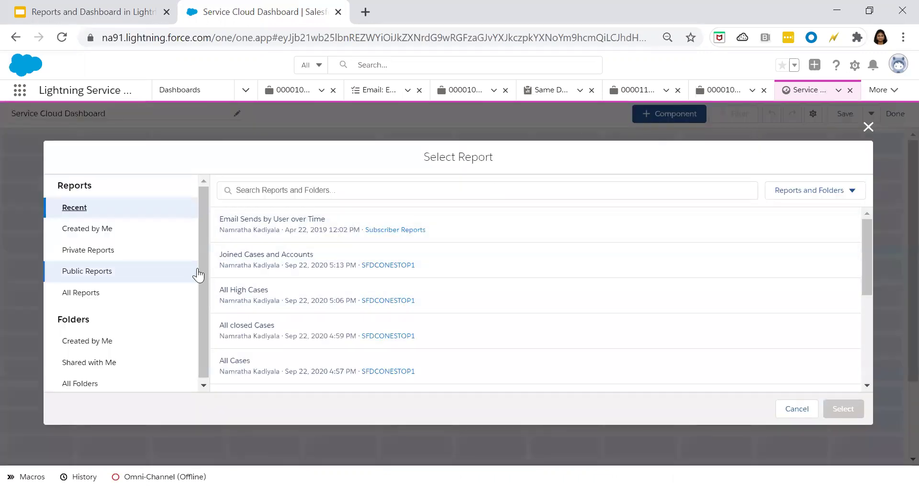
left_click_drag(203, 276, 190, 323)
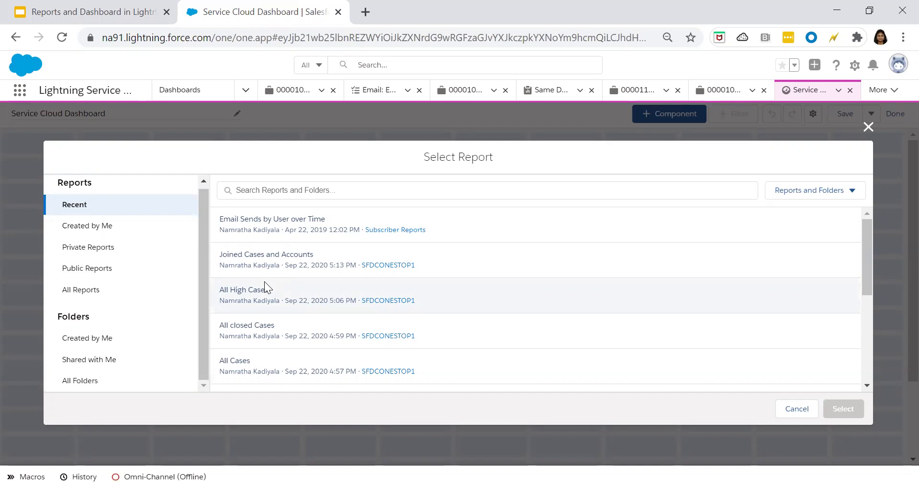
left_click(246, 371)
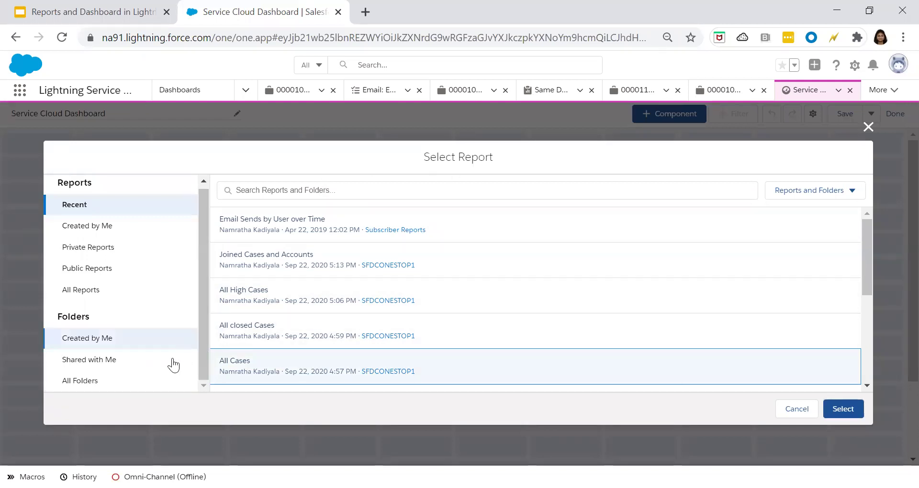
left_click(73, 383)
scroll(267, 354, "down", 2)
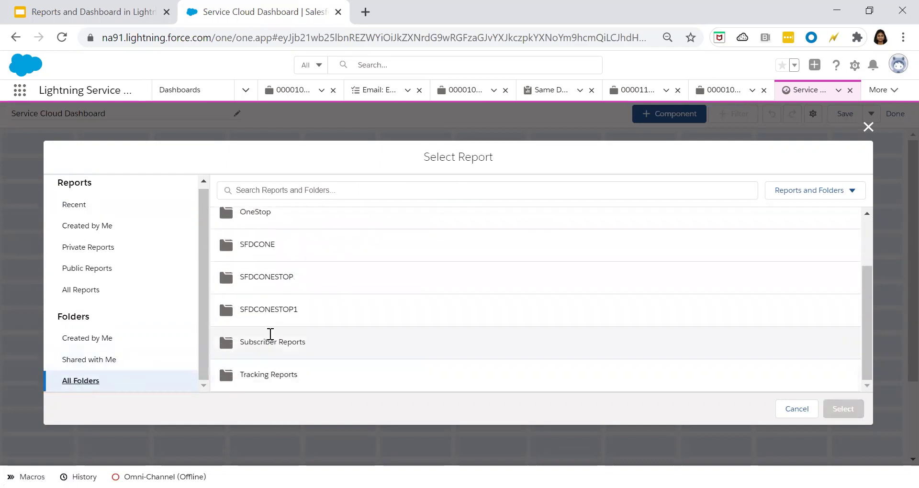
left_click(276, 310)
scroll(365, 318, "down", 2)
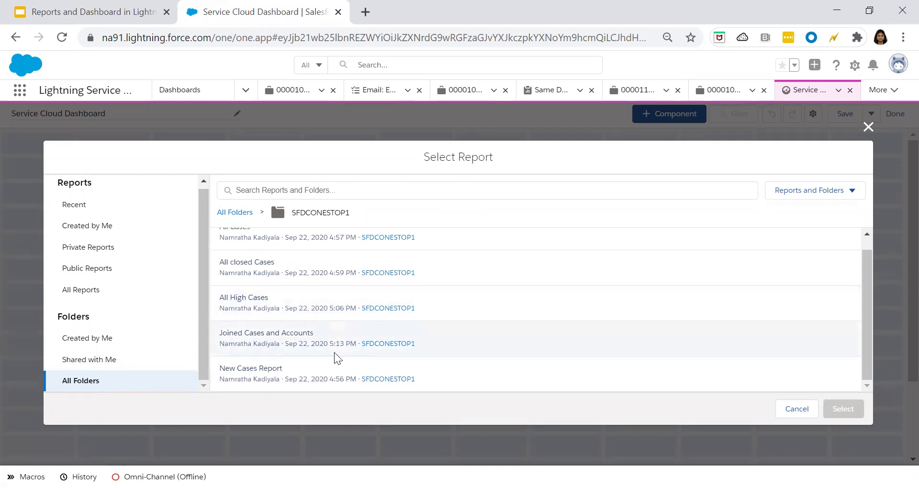
scroll(336, 357, "up", 1)
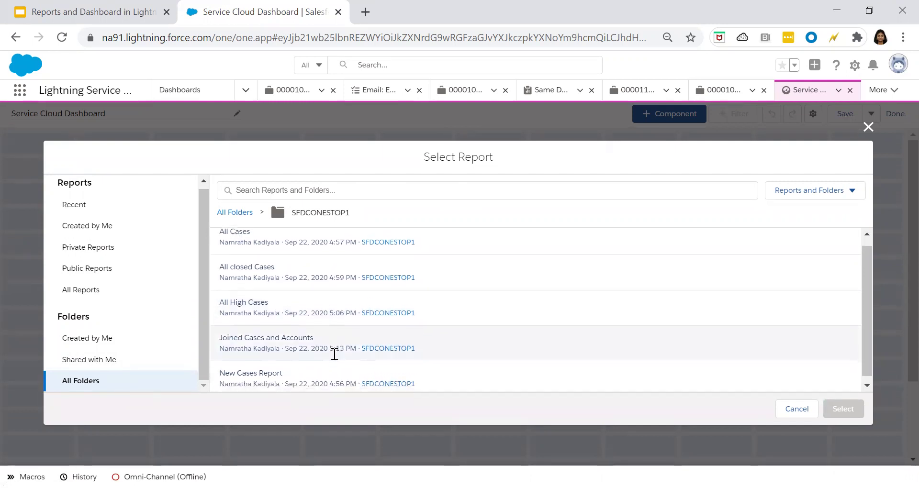
scroll(236, 273, "up", 1)
left_click(235, 242)
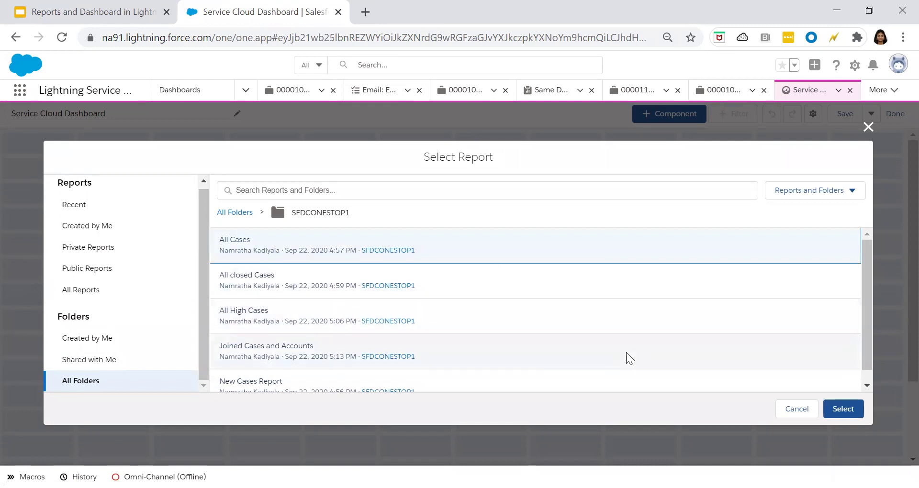
left_click(842, 410)
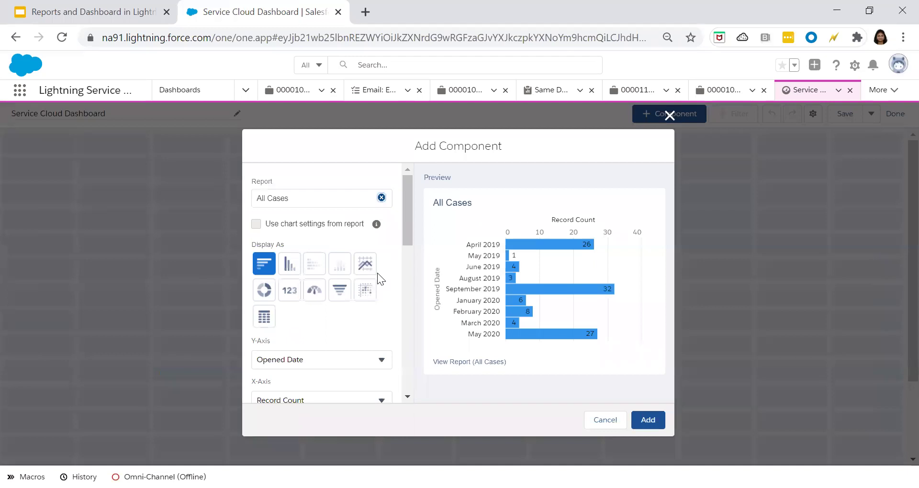
Display the All Cases component as a vertical bar chart with Opened Date on the X-axis and Record Count on the Y-axis.
left_click(286, 264)
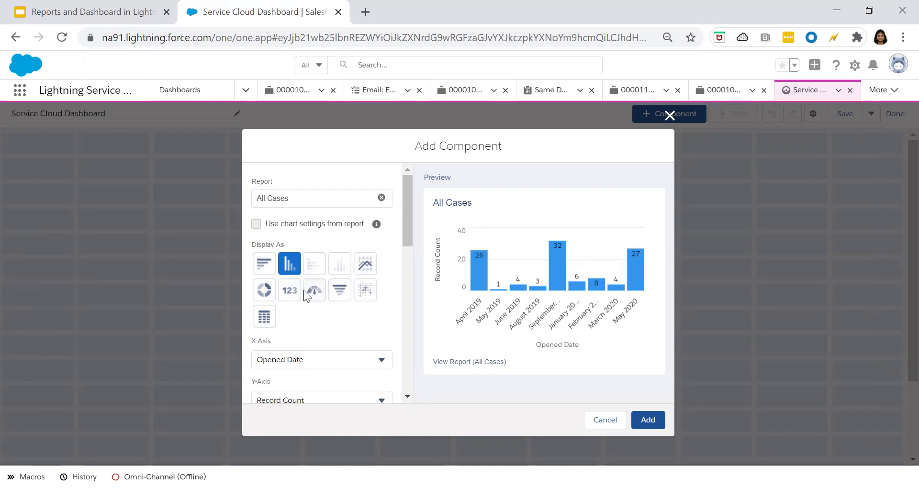
scroll(335, 316, "down", 2)
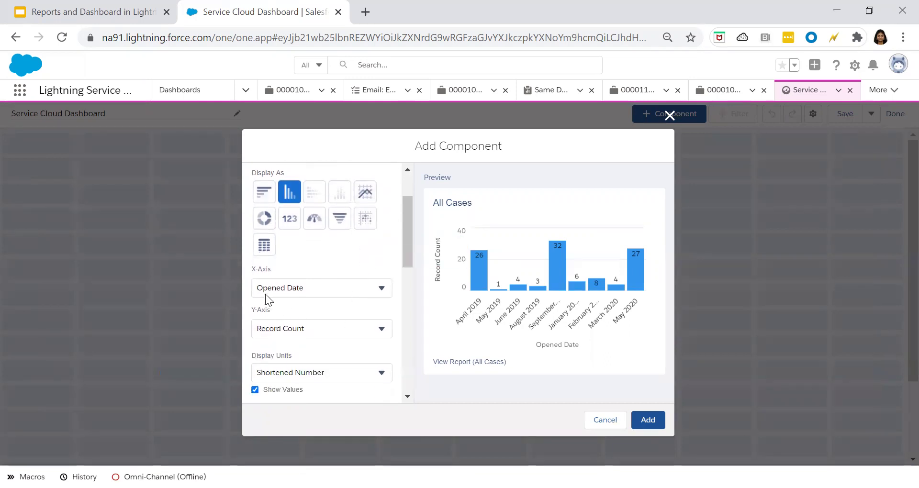
left_click(292, 290)
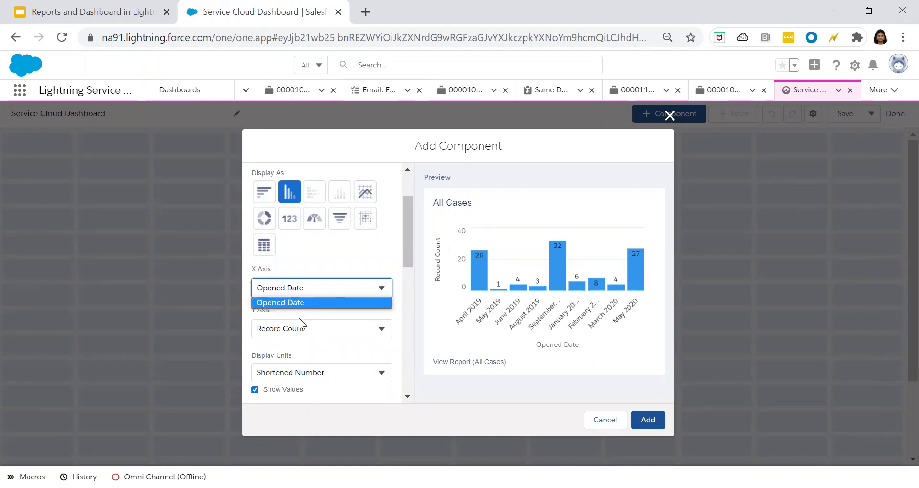
left_click(302, 303)
left_click(299, 330)
scroll(299, 334, "down", 2)
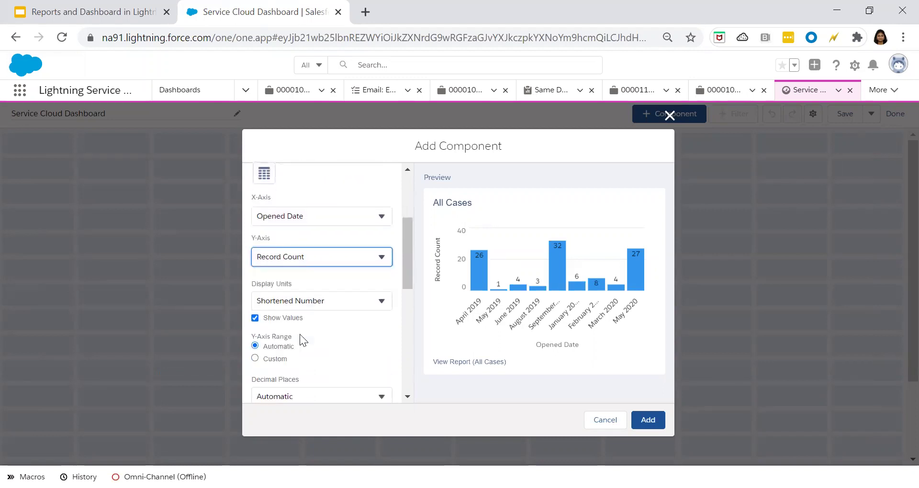
Examine the chart's display unit choices, automatic and custom Y-axis ranges, and sort options.
left_click(314, 301)
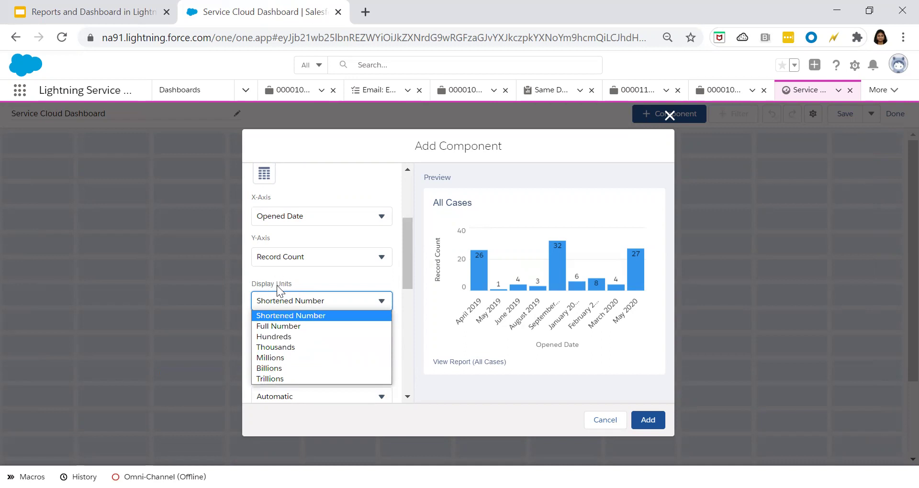
left_click(290, 284)
scroll(286, 319, "down", 2)
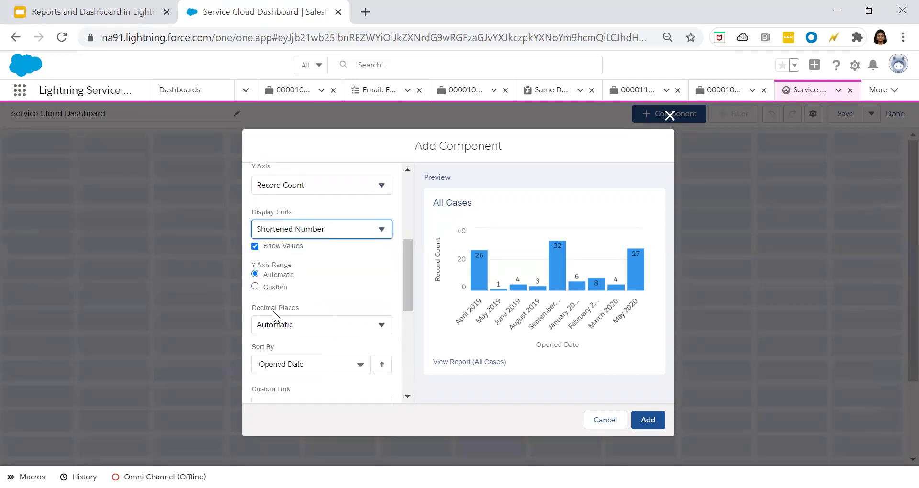
left_click(267, 290)
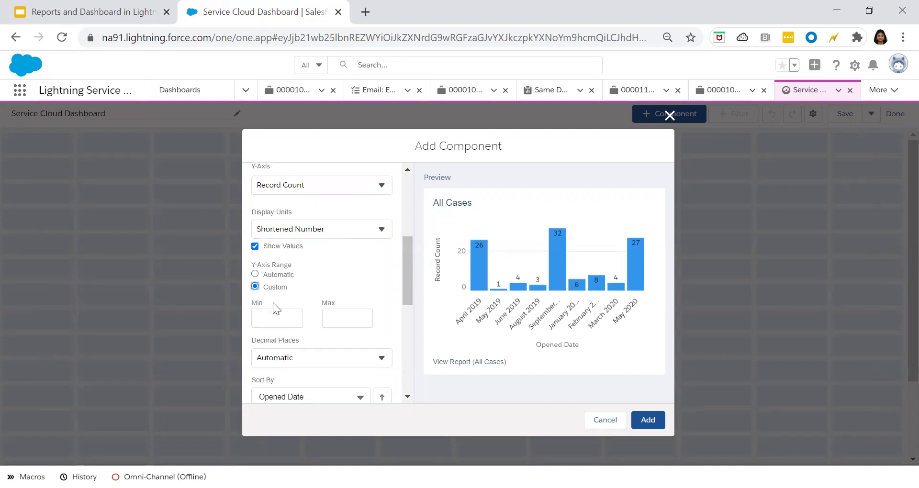
left_click(278, 274)
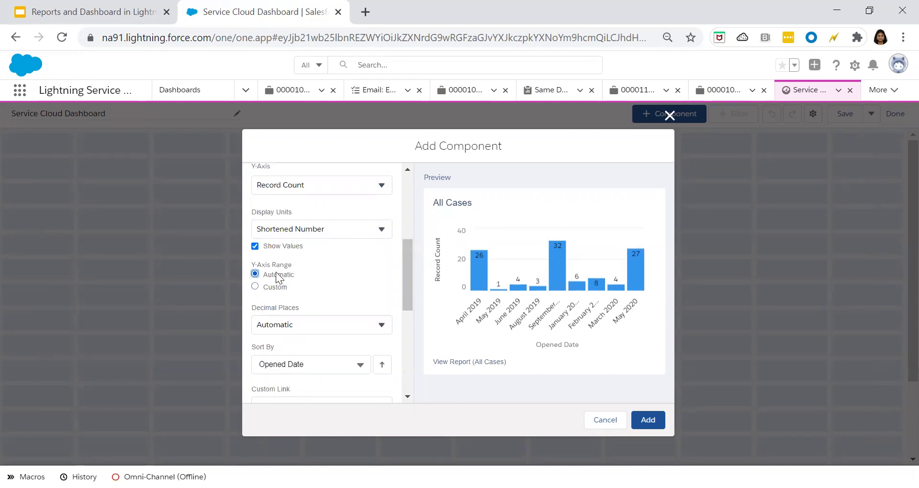
scroll(321, 339, "down", 2)
left_click(319, 288)
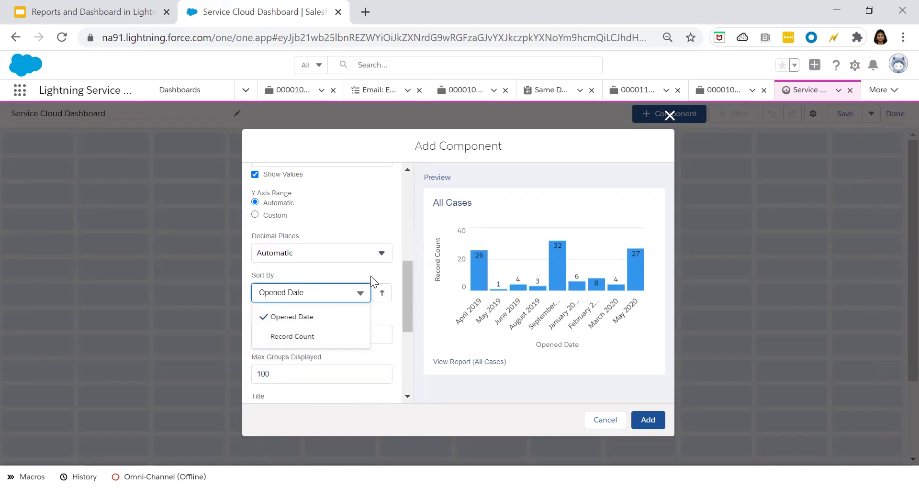
left_click(384, 278)
scroll(391, 330, "down", 2)
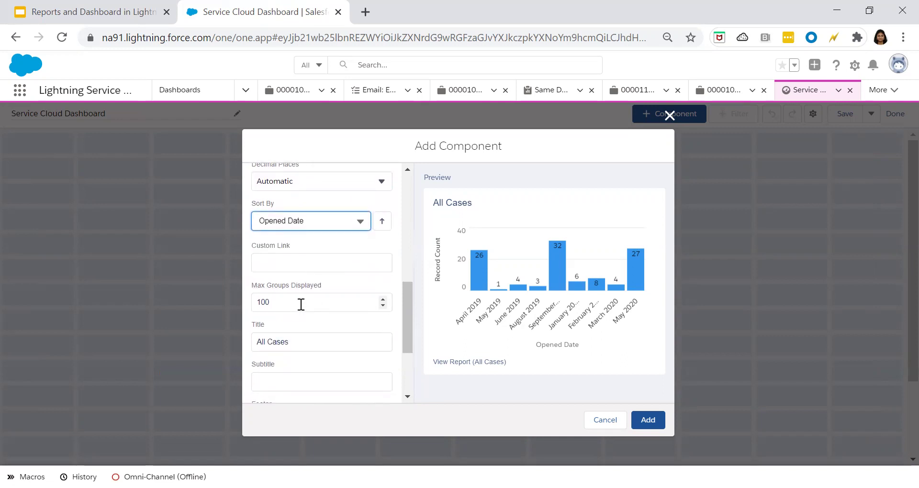
Copy the component's title "All Cases" into its subtitle.
scroll(319, 349, "down", 2)
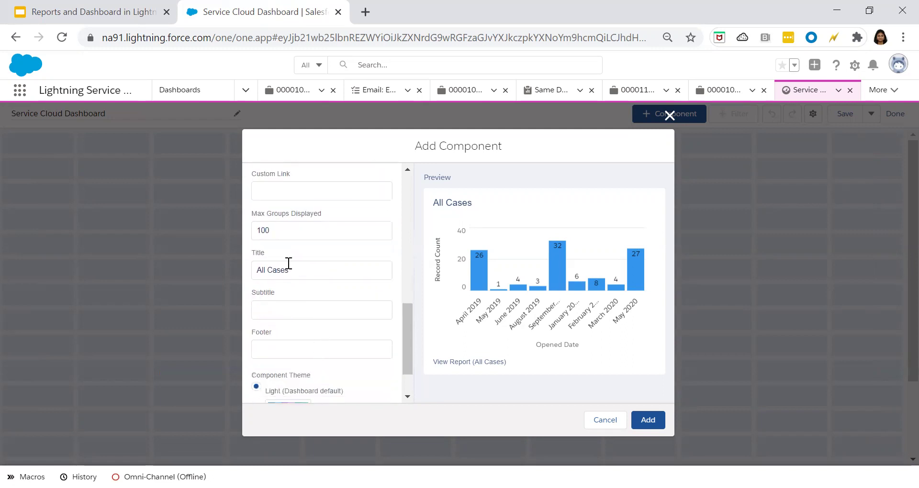
left_click(307, 277)
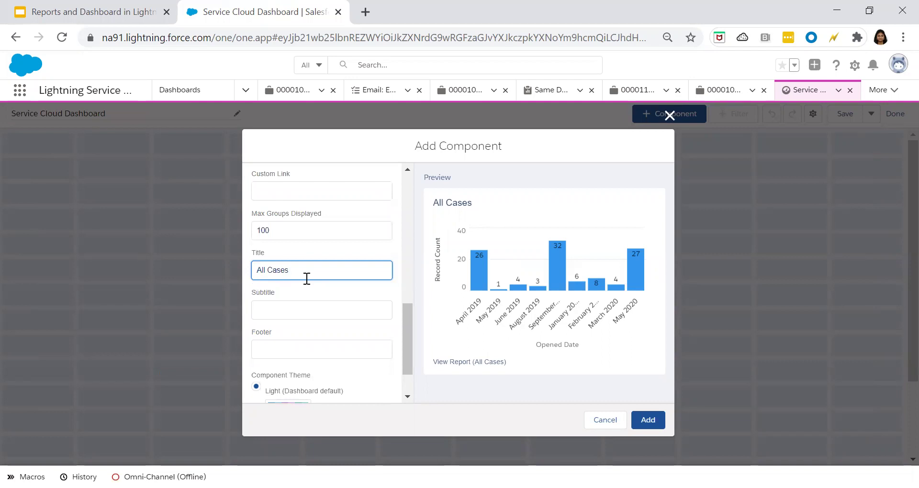
left_click_drag(310, 269, 225, 281)
key("ctrl+c")
left_click(270, 304)
key("ctrl+v")
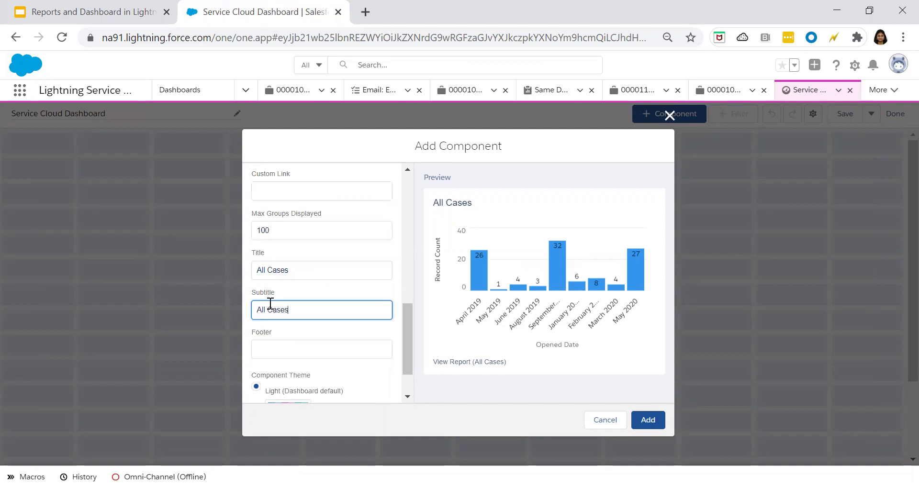
Give the All Cases component the footer "All Cases" and the Dark theme, and add it to the dashboard.
left_click(293, 345)
key("ctrl+v")
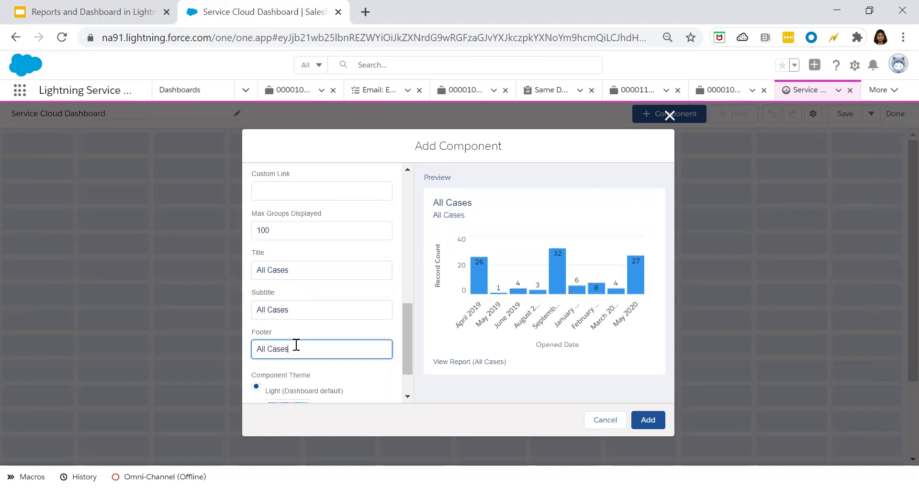
scroll(301, 351, "down", 2)
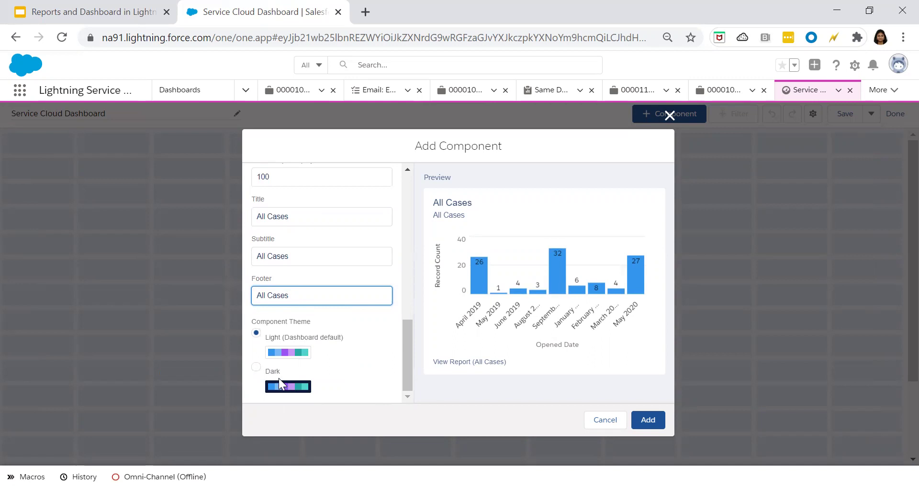
left_click(256, 366)
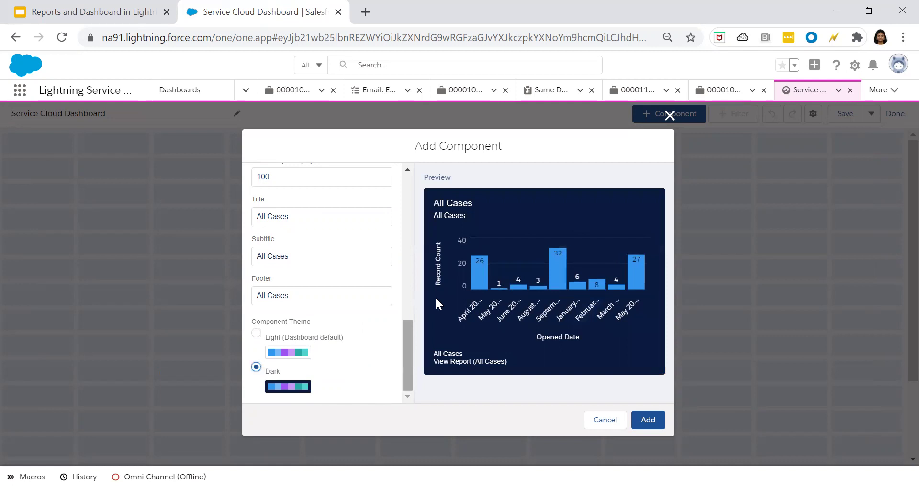
scroll(363, 351, "up", 5)
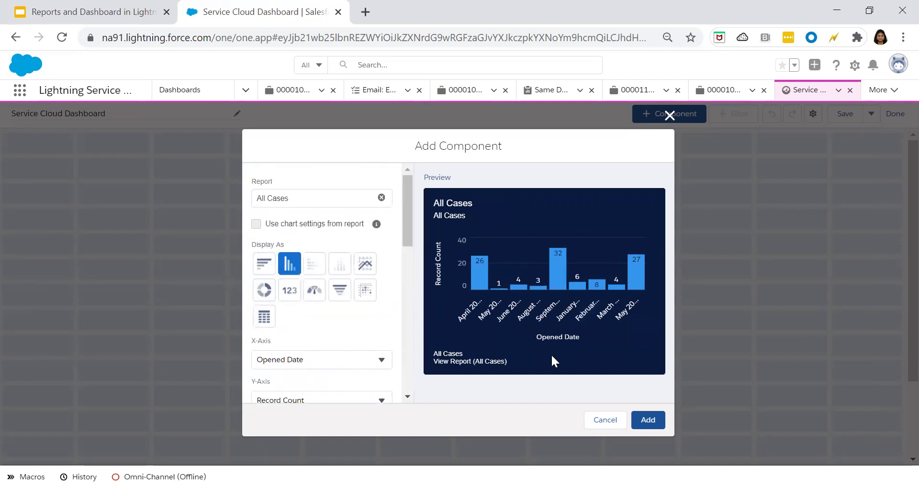
left_click(648, 421)
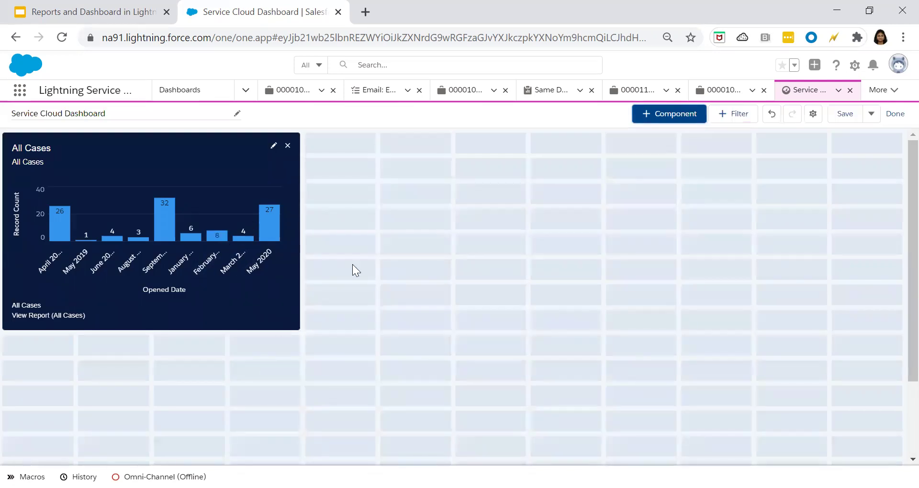
Start a new component from the All closed Cases report in SFDCONESTOP1, displayed as a vertical bar chart.
left_click(655, 120)
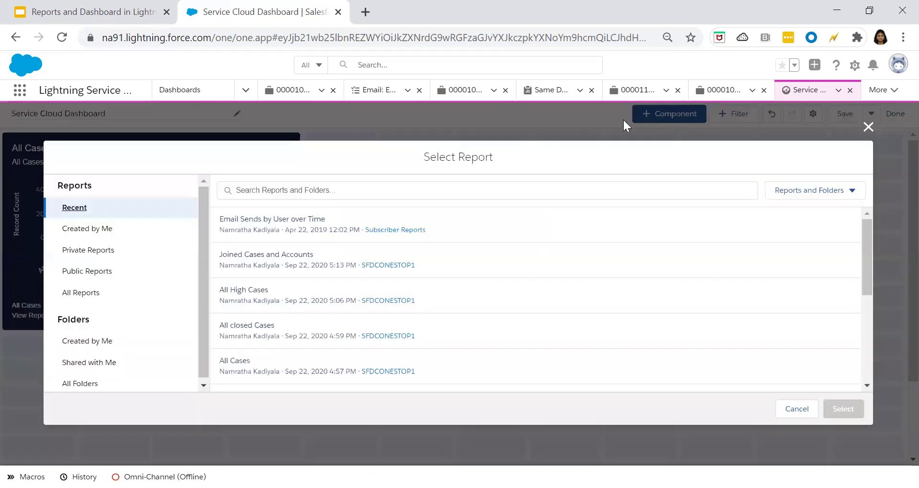
scroll(253, 293, "down", 2)
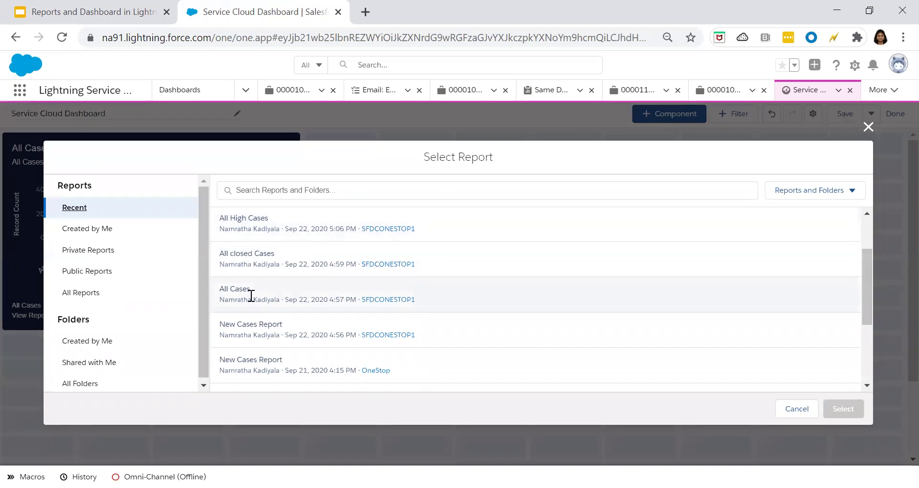
left_click(273, 261)
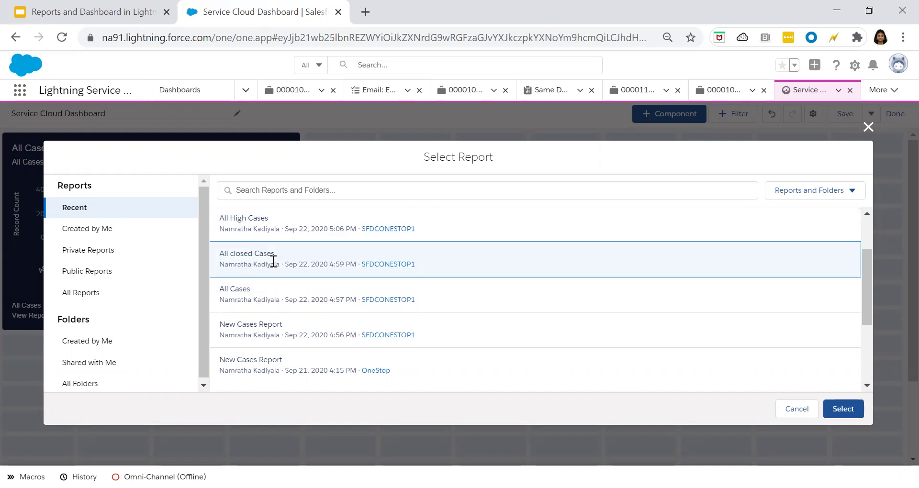
left_click(842, 410)
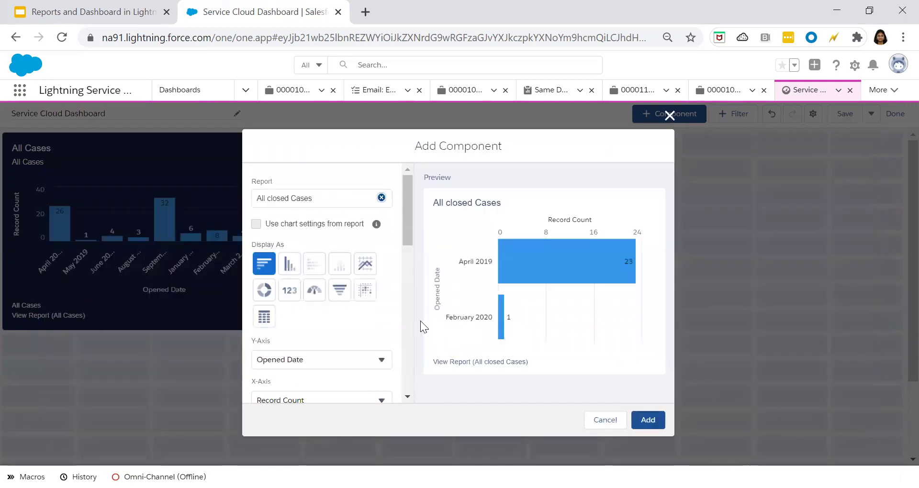
left_click(292, 268)
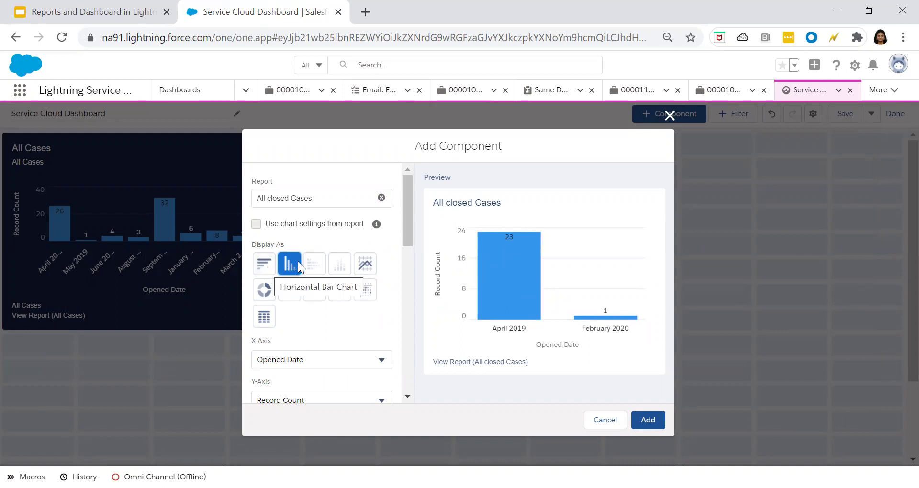
Set both the subtitle and the footer of the All closed Cases component to "Closed Cases".
scroll(304, 336, "down", 6)
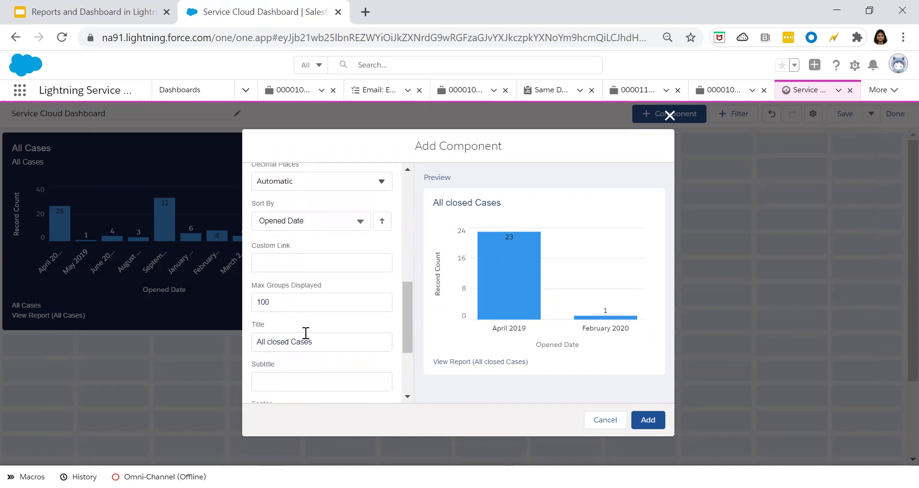
scroll(284, 335, "down", 2)
left_click(279, 310)
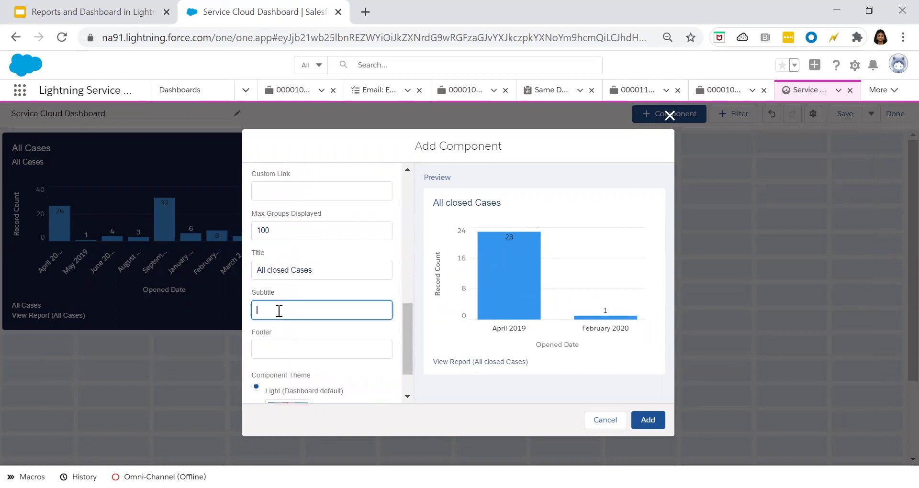
type("Closed Cases")
triple_click(279, 311)
key("ctrl+c")
left_click(267, 349)
key("ctrl+v")
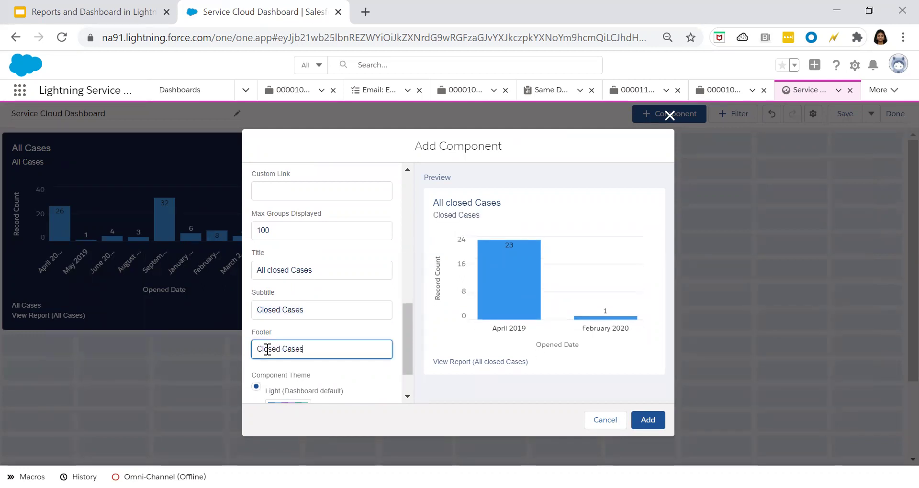
Apply the Dark theme to the All closed Cases component and add it to the dashboard.
scroll(267, 350, "down", 1)
left_click(255, 368)
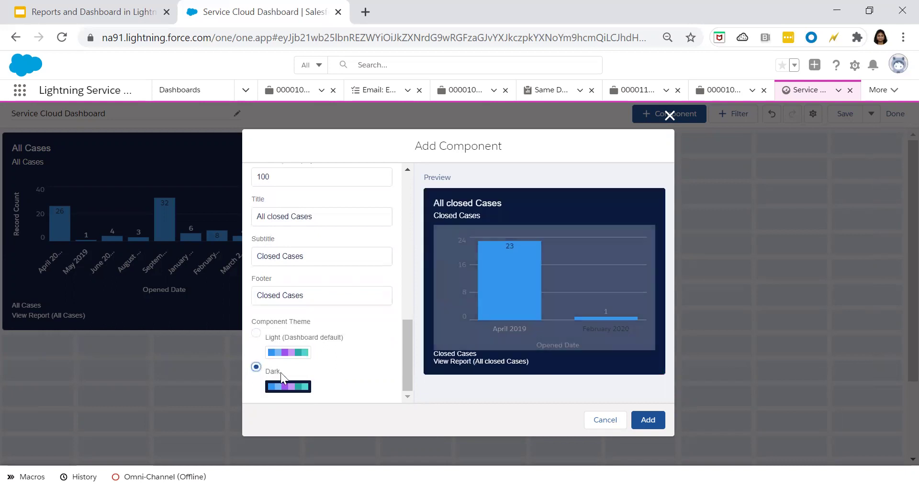
left_click(648, 420)
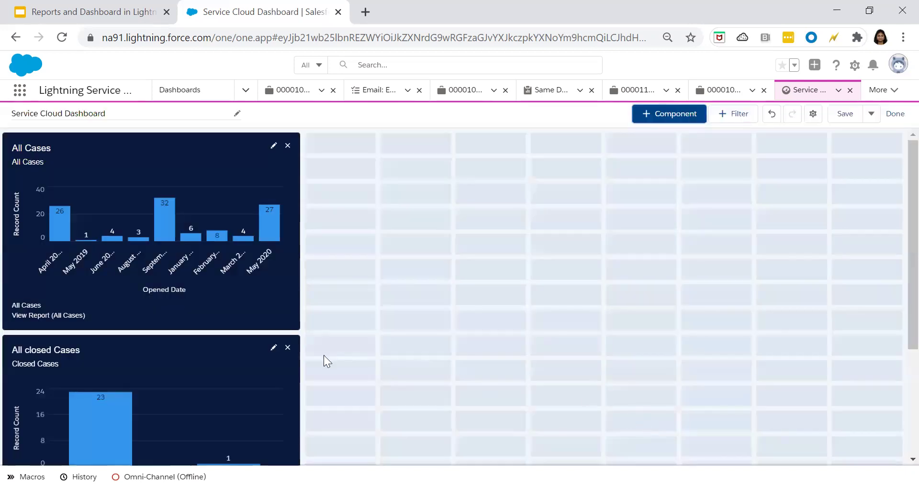
Move the All closed Cases component up beside the All Cases component, directly to its right in the first row.
scroll(209, 325, "down", 1)
scroll(209, 326, "up", 1)
left_click_drag(268, 351, 511, 106)
scroll(383, 268, "up", 2)
left_click_drag(249, 343, 550, 160)
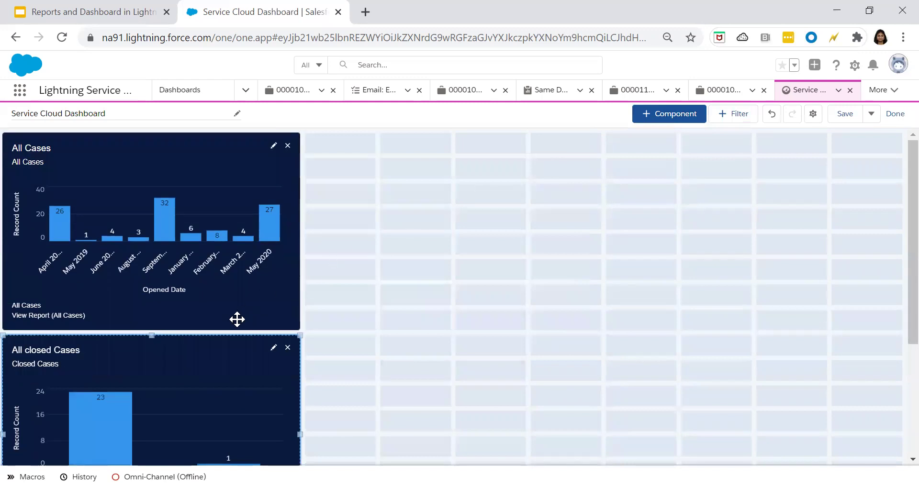
left_click_drag(234, 343, 534, 139)
Start a new component from the All High Cases report in SFDCONESTOP1, displayed as a donut chart.
left_click(672, 118)
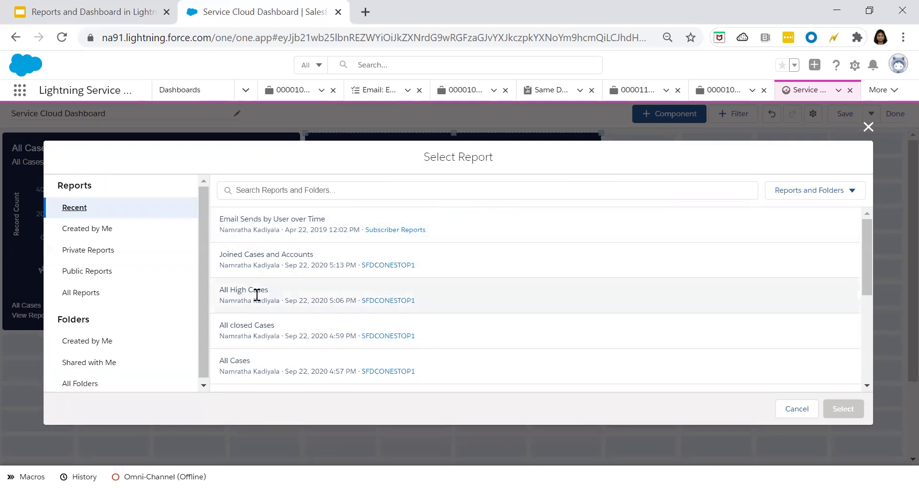
left_click(313, 290)
left_click(841, 411)
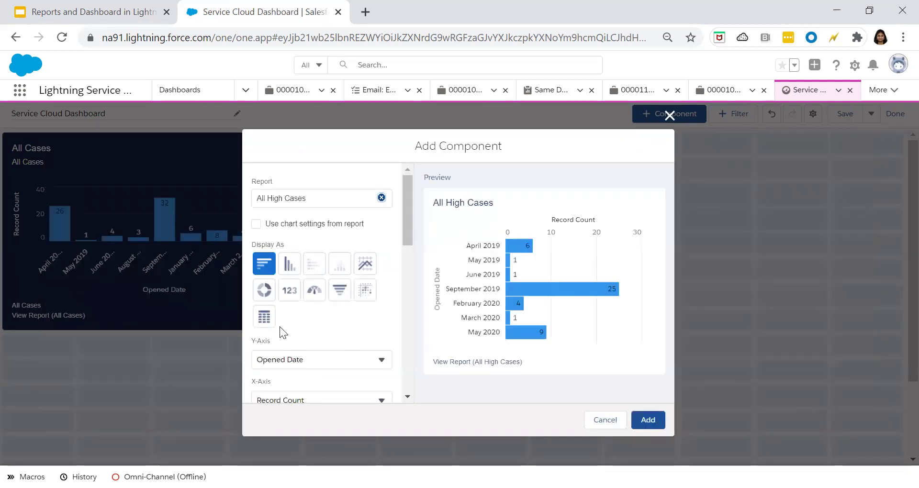
left_click(263, 290)
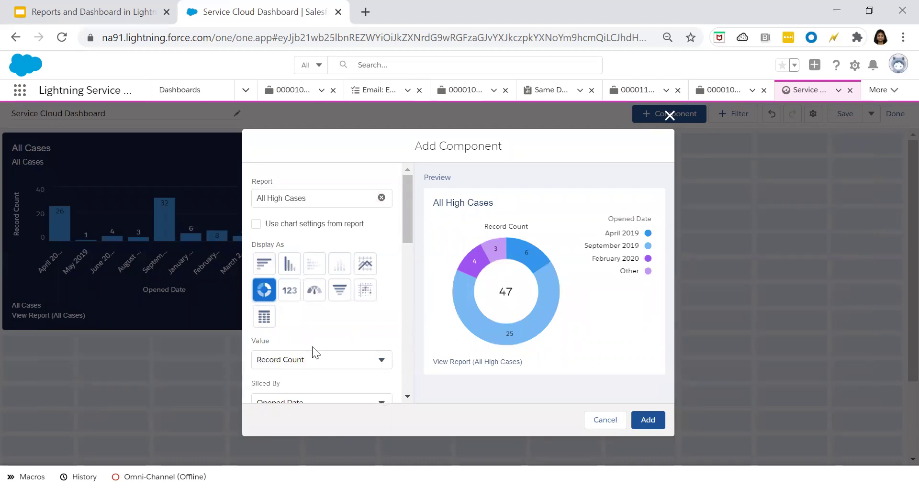
Show percentages on the All High Cases donut chart and stop combining small groups into "Others".
scroll(312, 347, "down", 3)
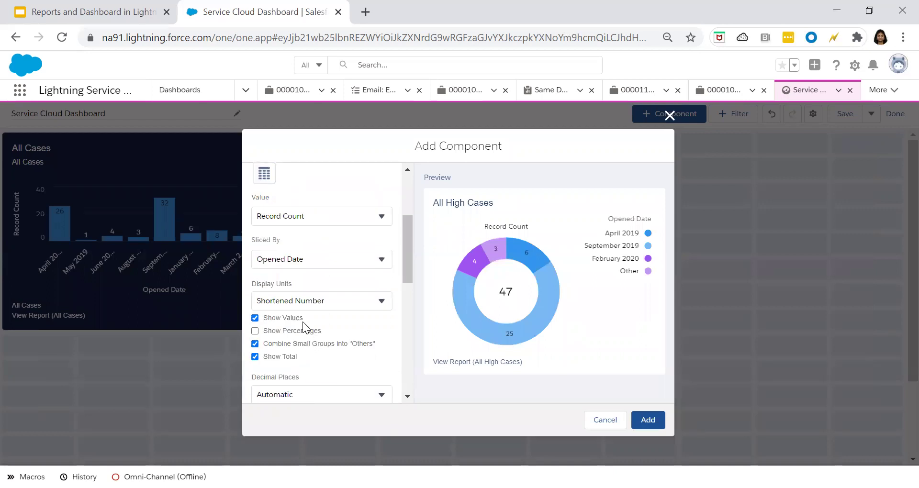
left_click(304, 331)
scroll(318, 379, "down", 2)
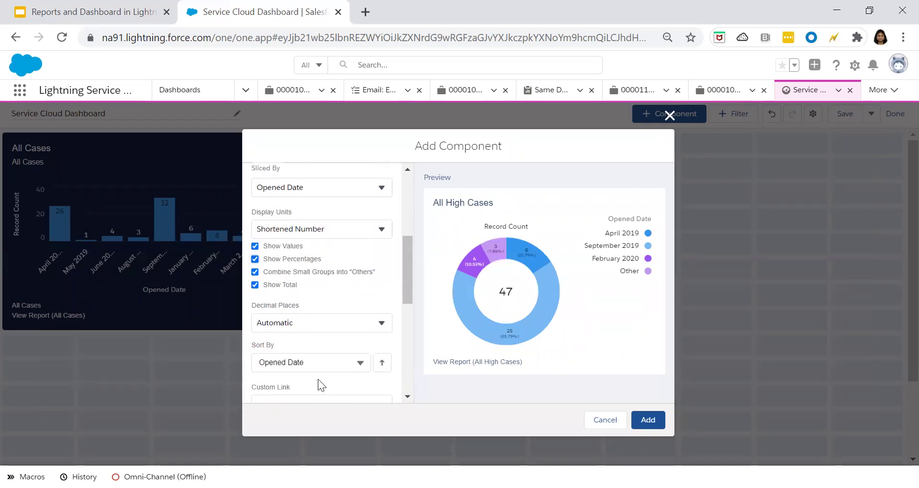
left_click(293, 272)
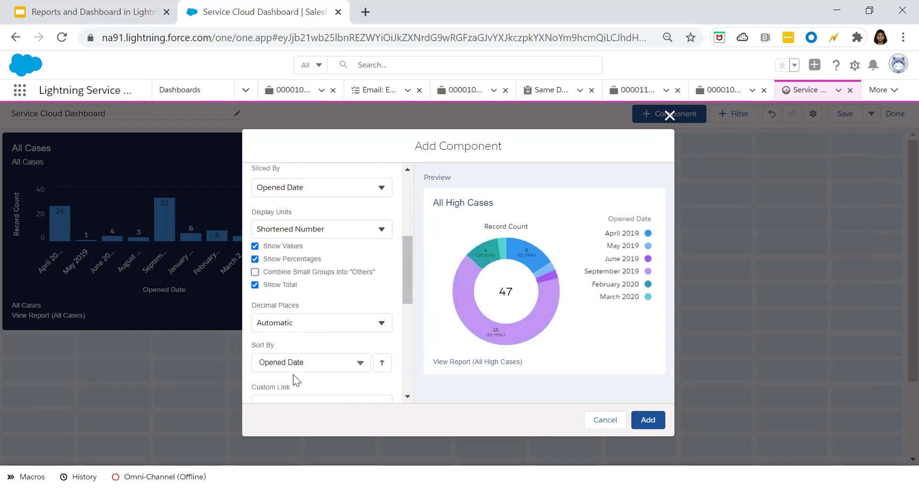
Set both the subtitle and the footer of the All High Cases component to "High Cases".
scroll(282, 374, "down", 2)
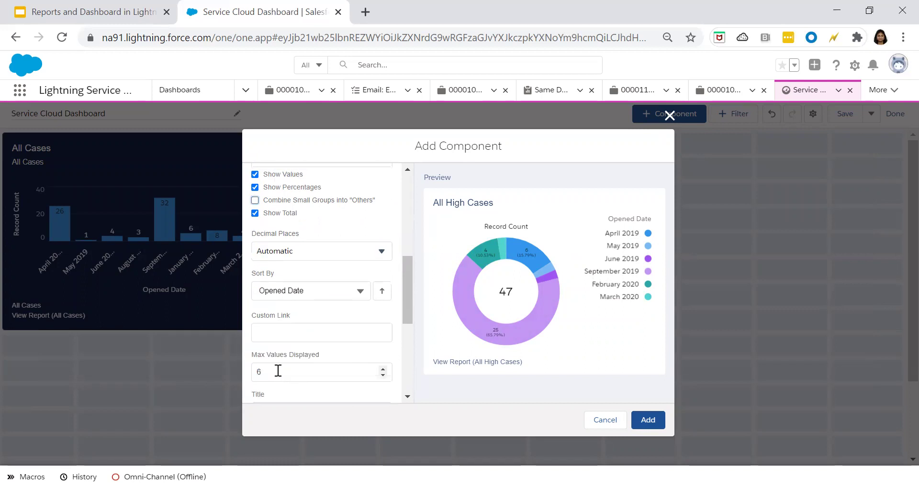
scroll(278, 371, "down", 2)
scroll(277, 369, "down", 2)
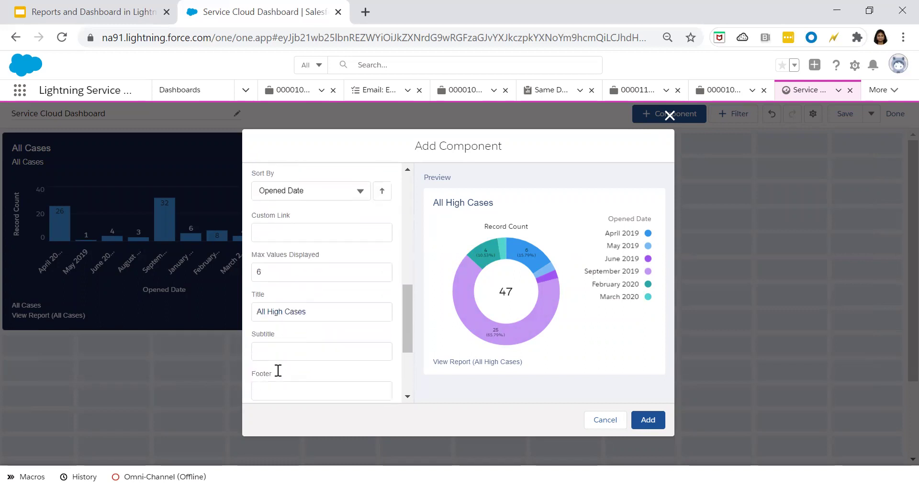
left_click(289, 309)
type("High Cases")
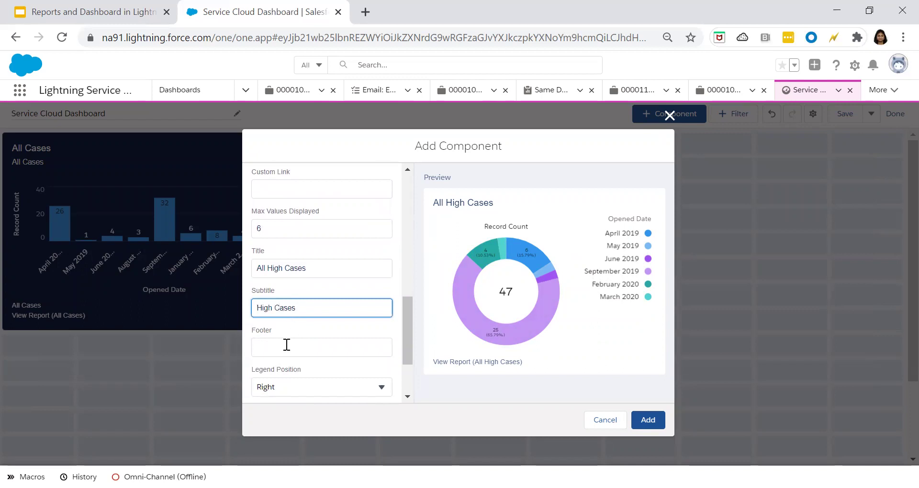
left_click(287, 345)
type("High Cases")
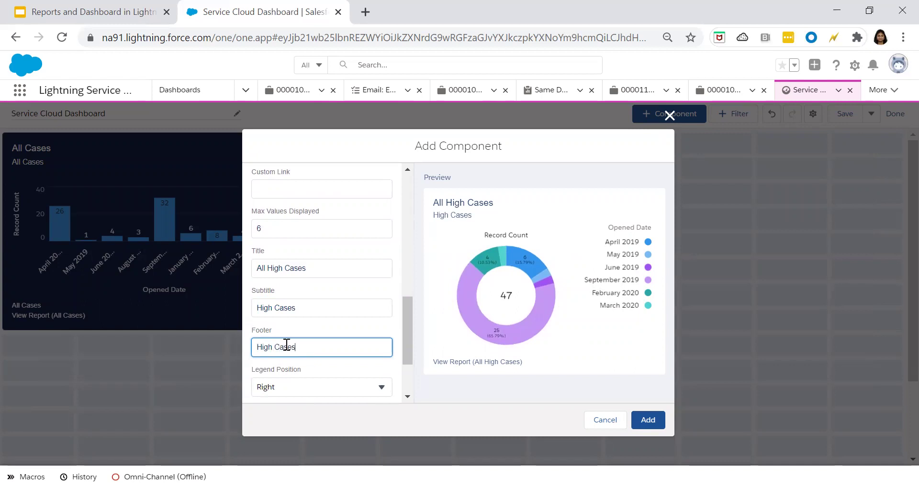
Try the Bottom legend position on the donut chart and set it back to Right.
scroll(282, 335, "down", 2)
left_click(288, 296)
left_click(267, 320)
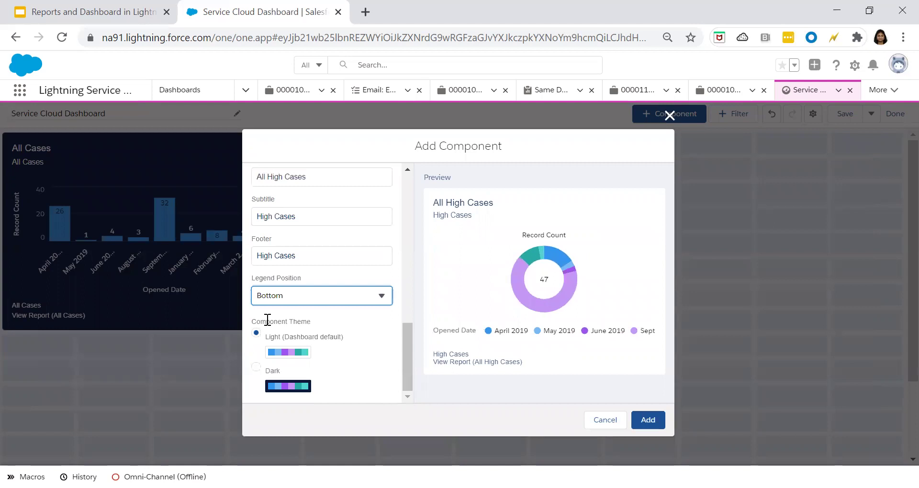
left_click(276, 296)
left_click(276, 311)
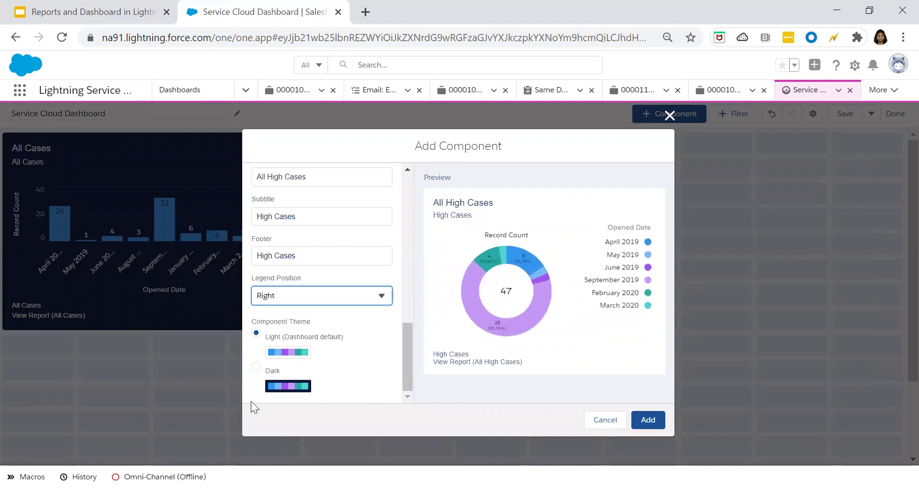
Apply the Dark theme to the All High Cases component and add it to the dashboard.
left_click(256, 367)
scroll(321, 333, "up", 5)
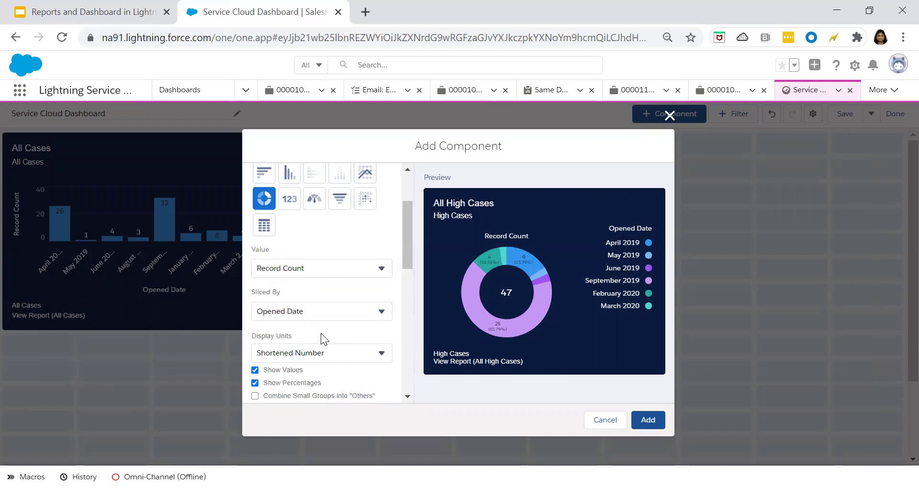
scroll(299, 253, "up", 2)
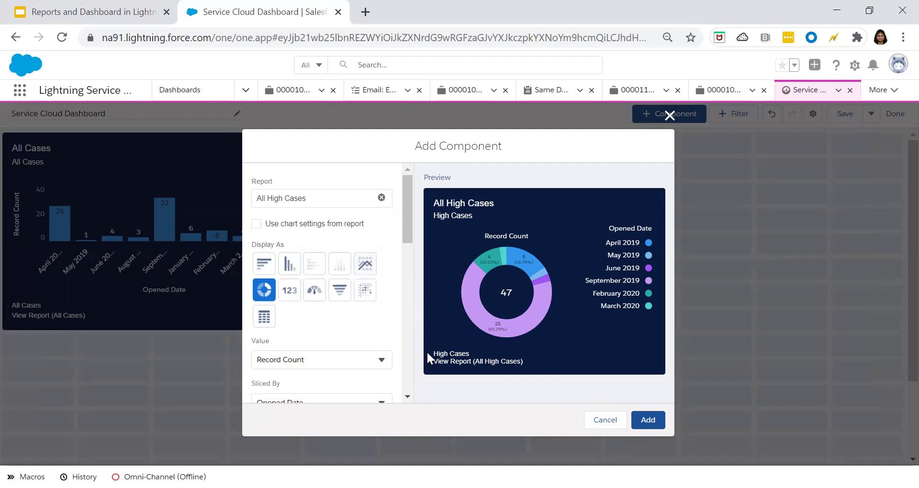
left_click(648, 419)
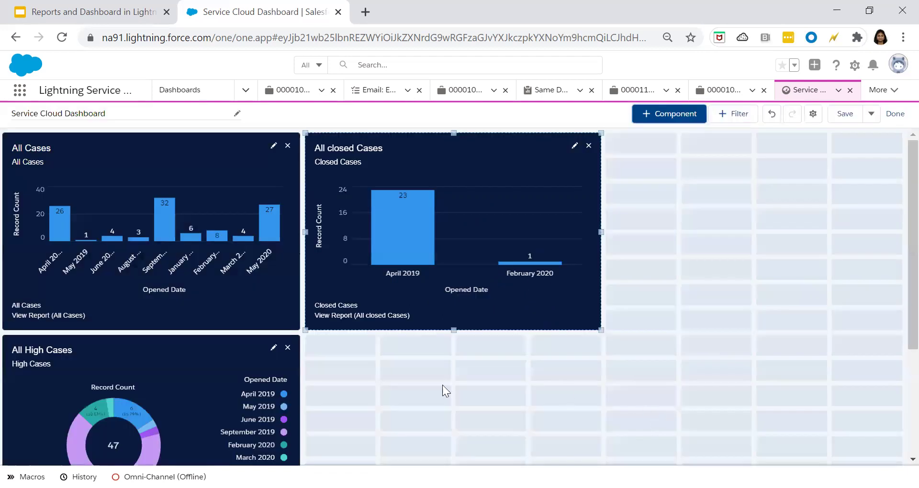
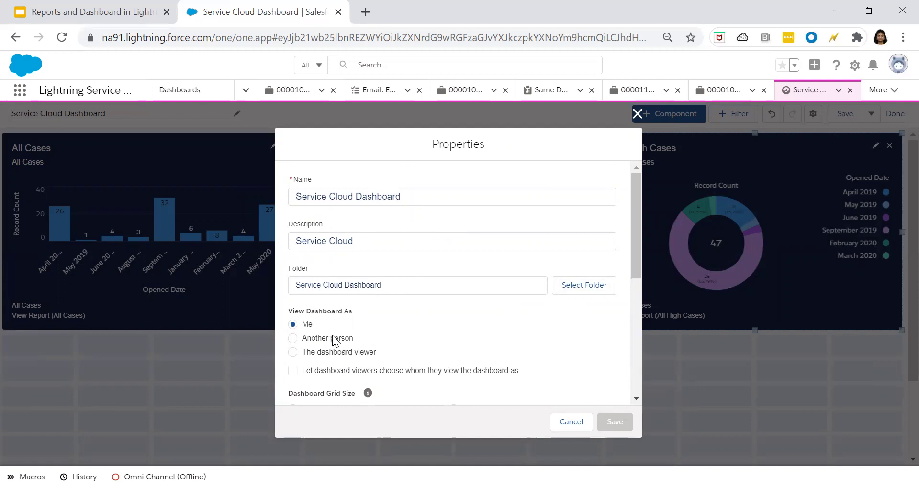
Set the View Dashboard As option in the dashboard's properties to The dashboard viewer.
left_click(333, 340)
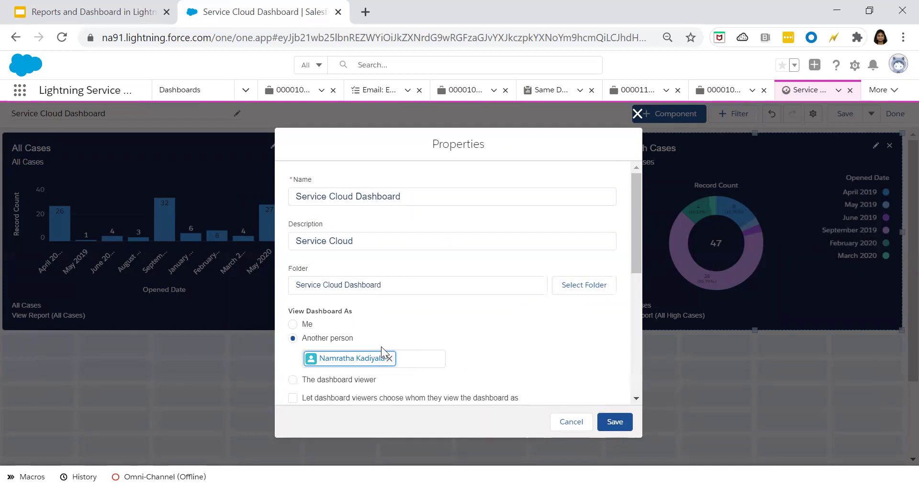
left_click(331, 381)
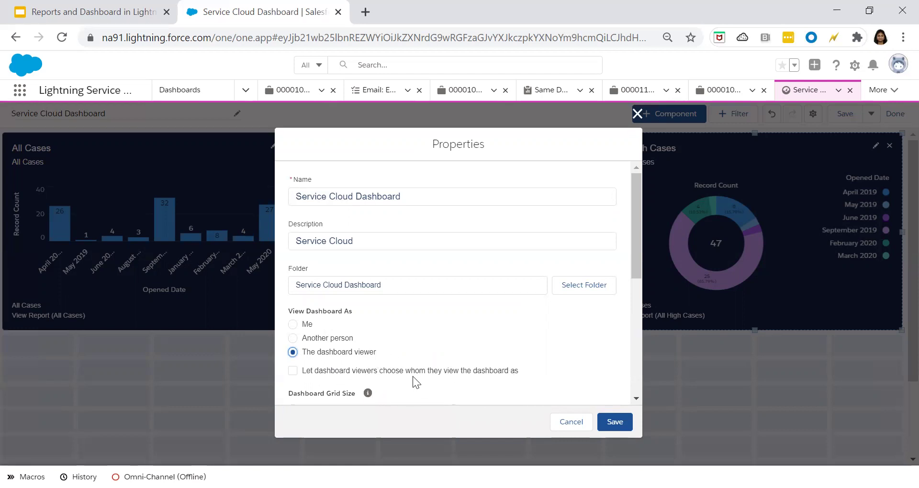
scroll(484, 374, "down", 2)
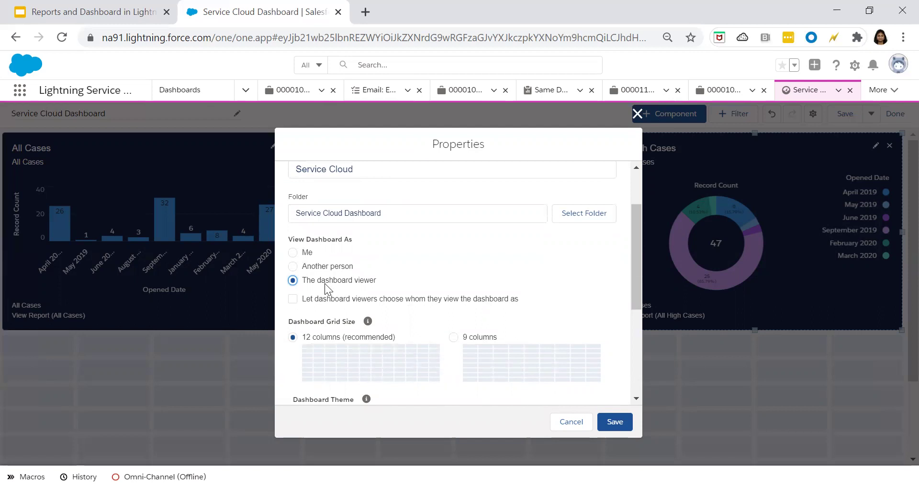
Set the dashboard grid size to 9 columns in the dashboard's properties.
scroll(306, 314, "down", 3)
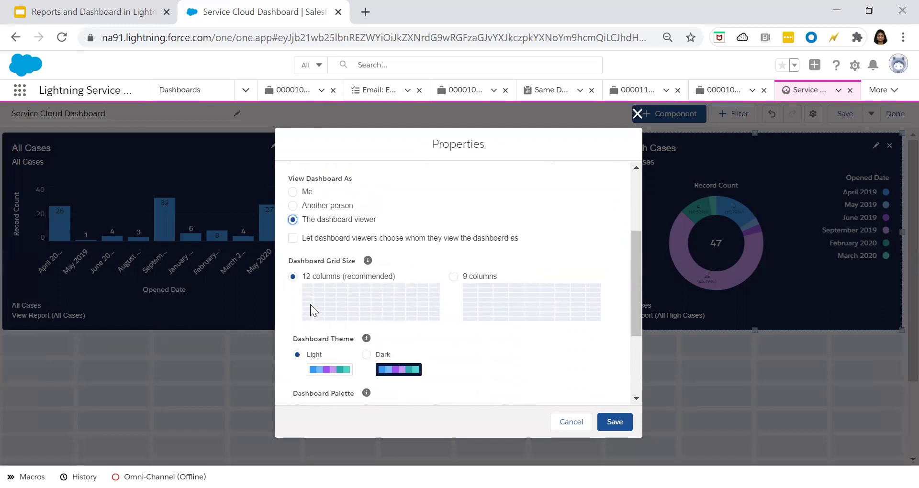
scroll(323, 220, "up", 3)
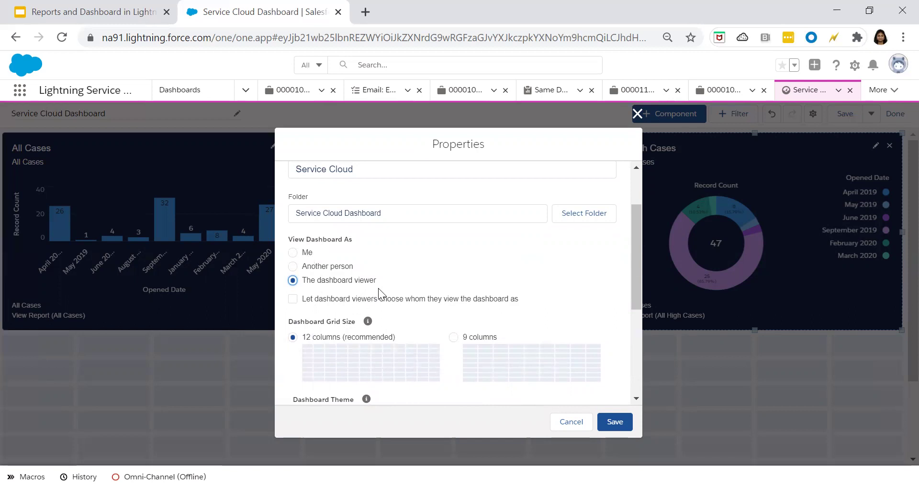
scroll(331, 351, "down", 2)
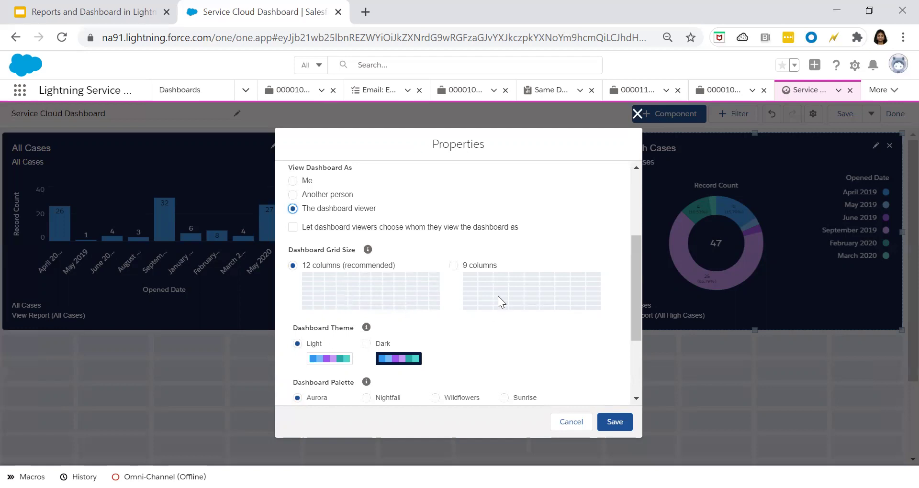
left_click(453, 265)
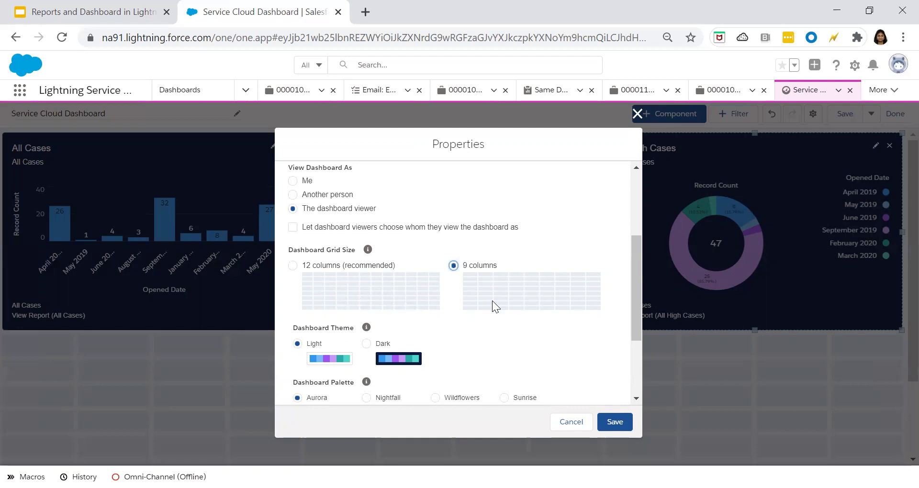
Give the dashboard the Dark theme and the Mineral (Accessible) palette, and save the properties.
scroll(494, 311, "down", 2)
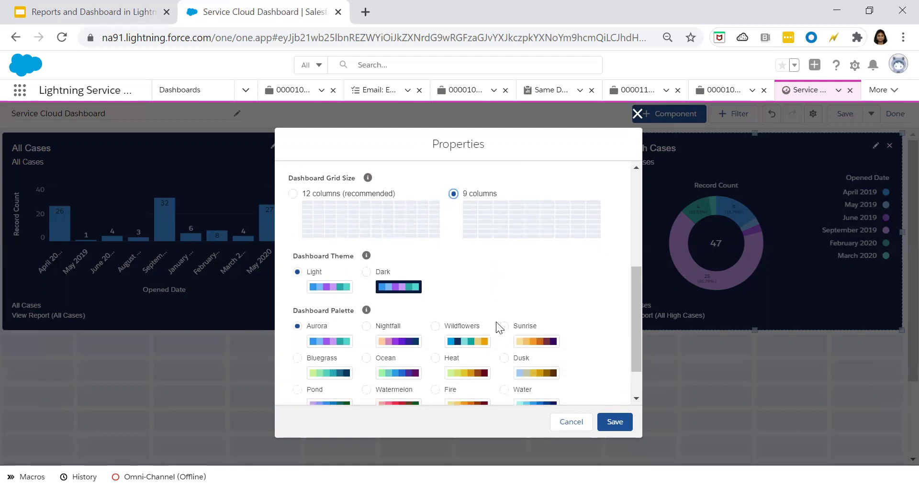
left_click(367, 272)
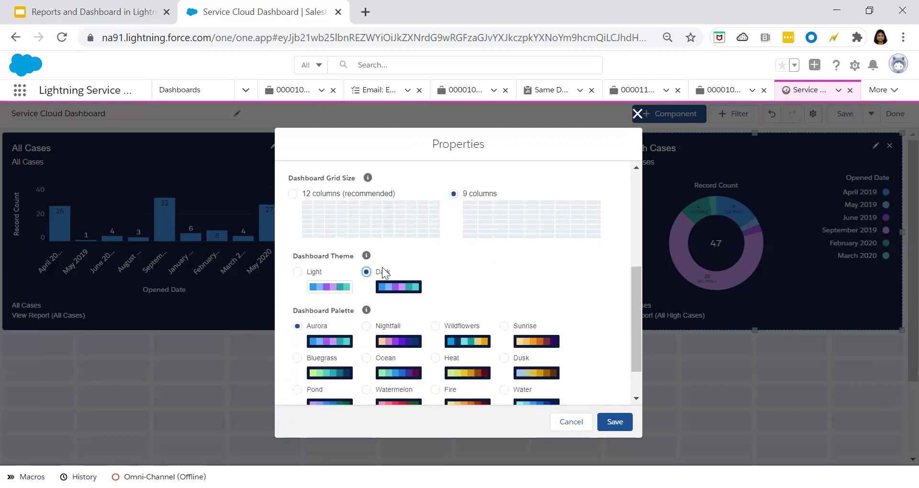
scroll(402, 337, "down", 1)
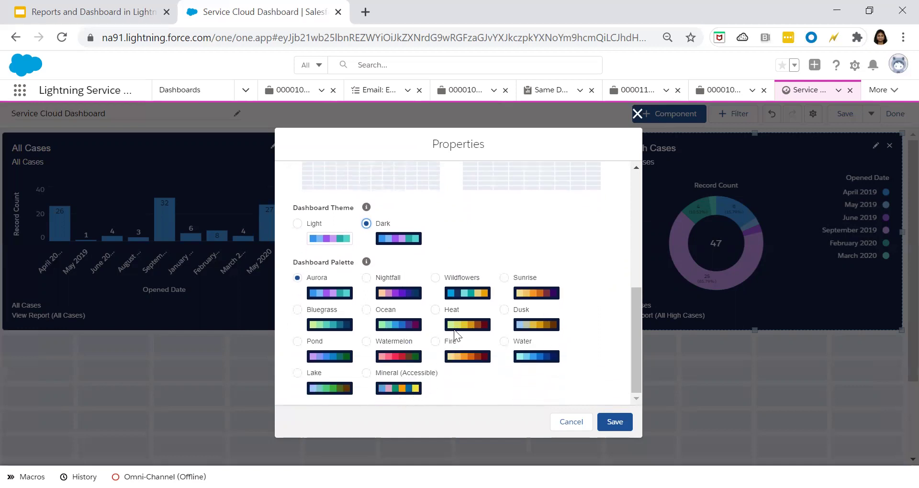
left_click(367, 373)
left_click(615, 422)
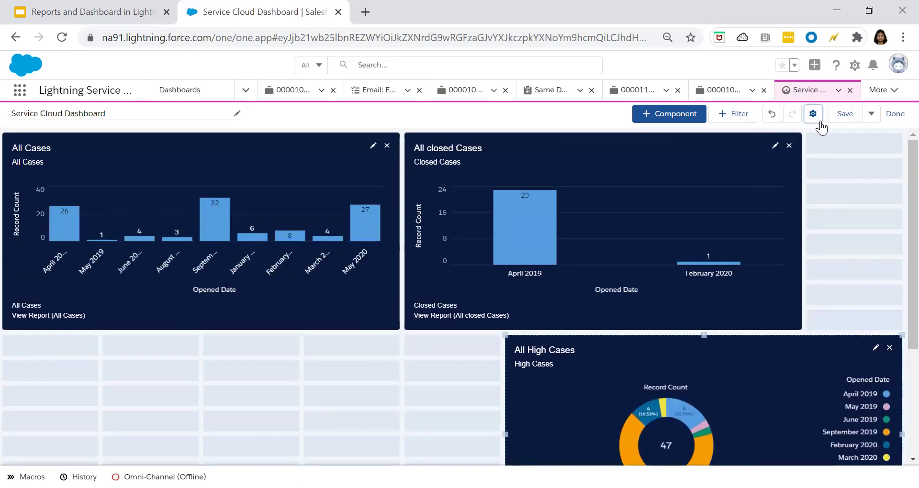
Move the All High Cases component into the first column directly below All Cases, and widen All Cases to five columns.
left_click_drag(684, 344, 180, 328)
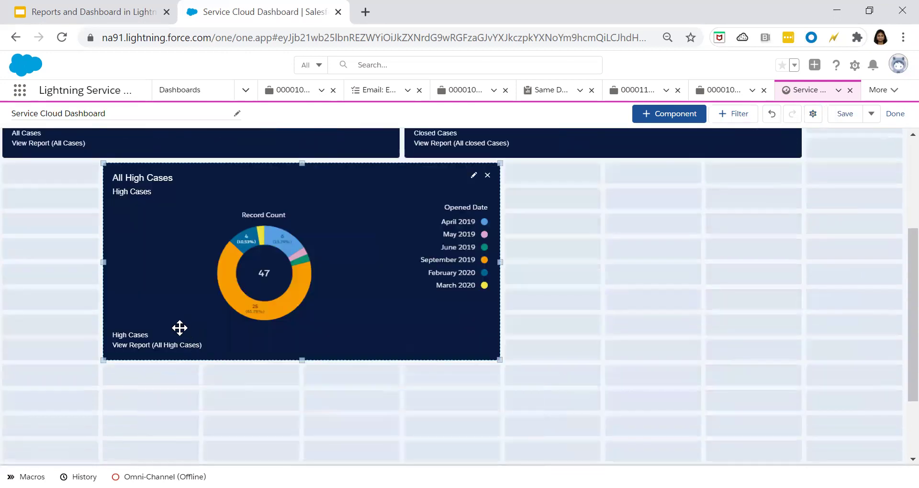
left_click_drag(266, 168, 296, 330)
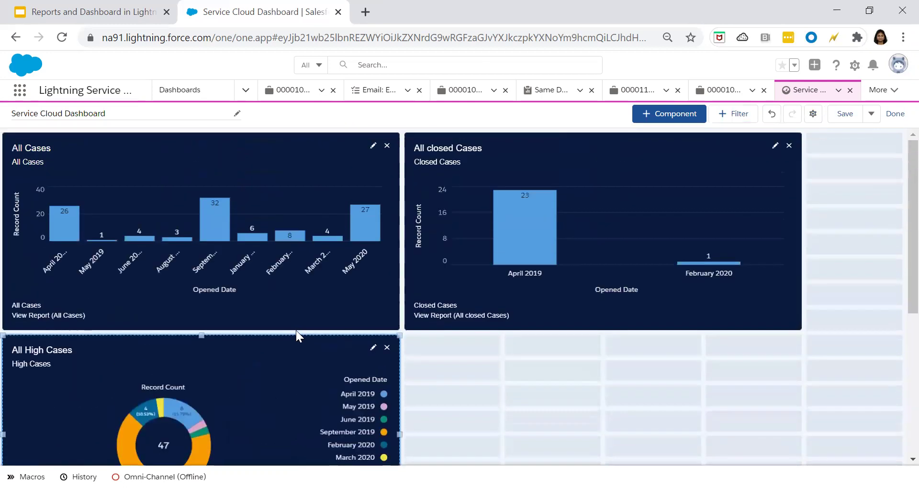
left_click(379, 186)
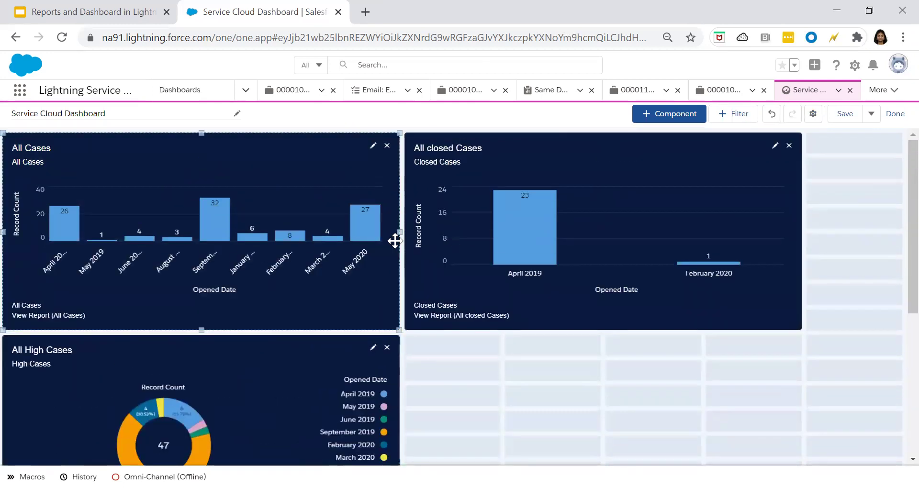
left_click_drag(400, 236, 495, 211)
Arrange All Cases and All closed Cases side by side in the top row, with All closed Cases spanning the last four columns.
left_click_drag(628, 341, 716, 146)
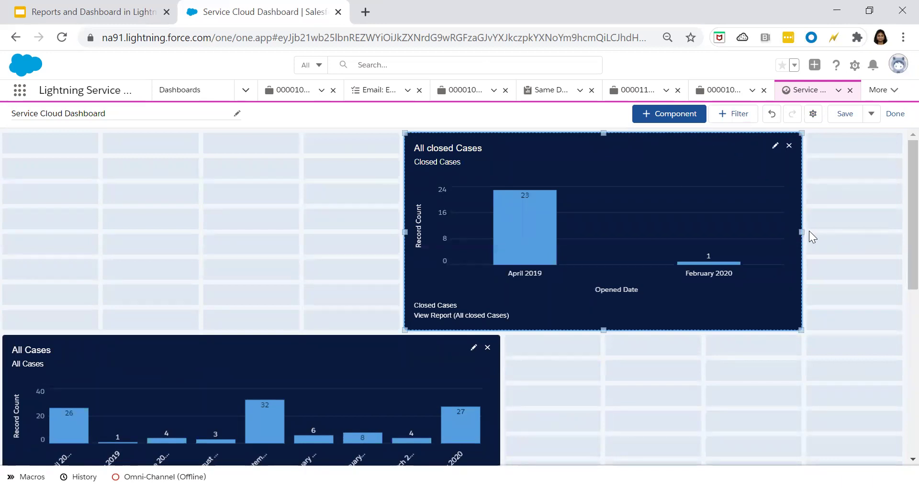
left_click_drag(801, 231, 896, 226)
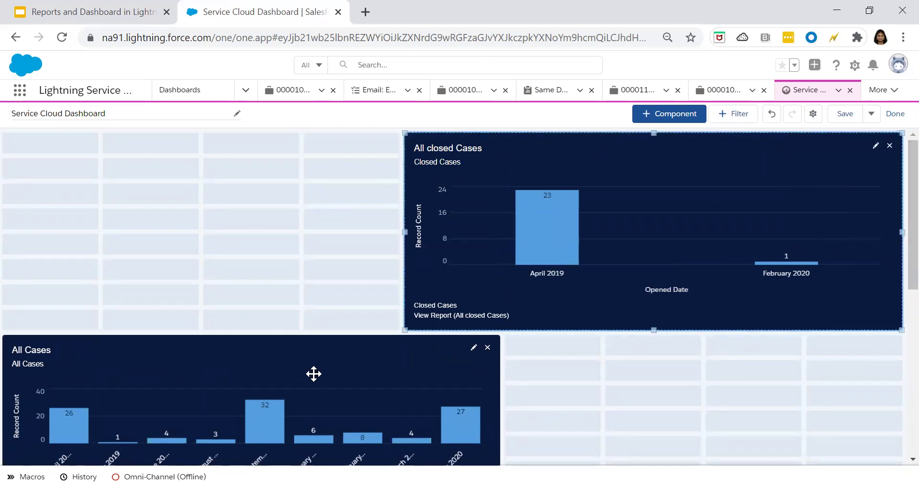
left_click_drag(312, 340, 255, 111)
scroll(560, 293, "up", 1)
left_click(457, 236)
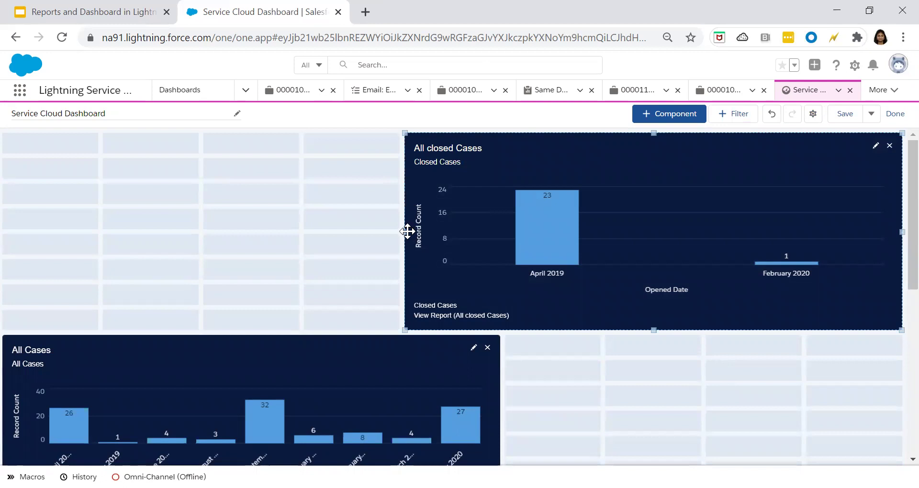
left_click_drag(406, 227, 509, 207)
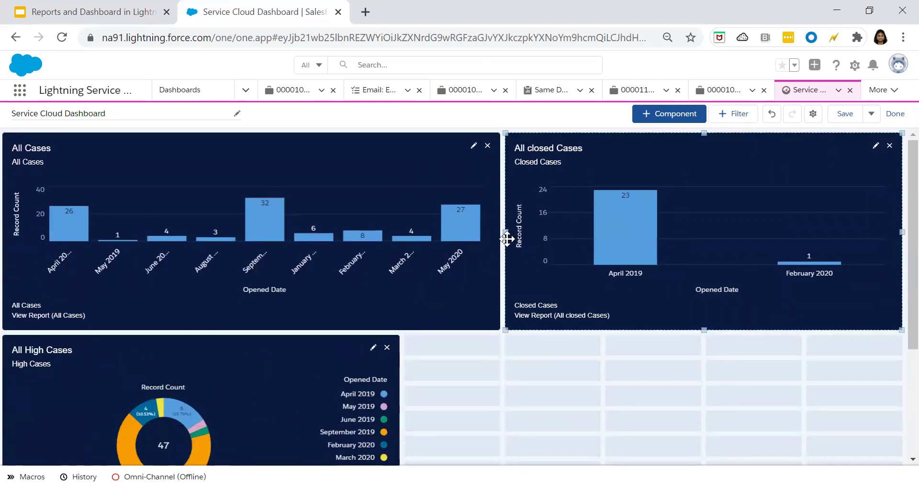
Widen the All High Cases component to five columns, save the dashboard and leave edit mode.
left_click(378, 413)
scroll(436, 393, "down", 2)
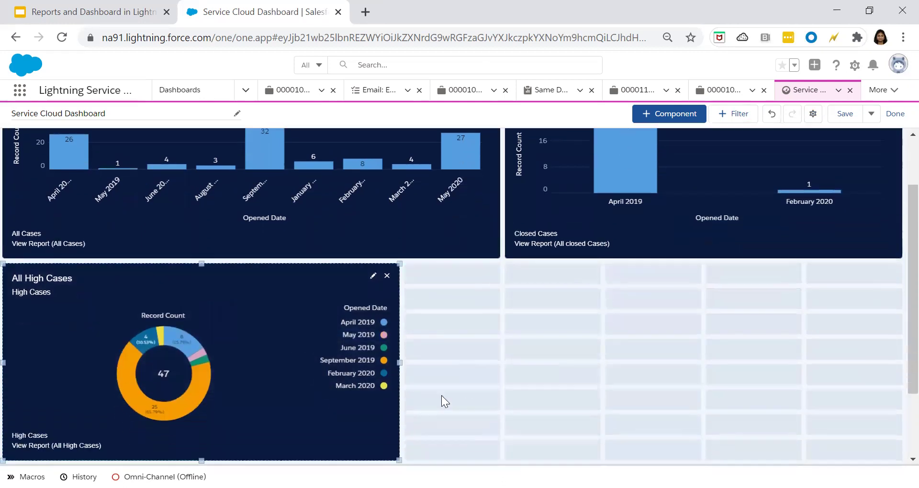
left_click_drag(397, 362, 498, 329)
scroll(581, 350, "up", 2)
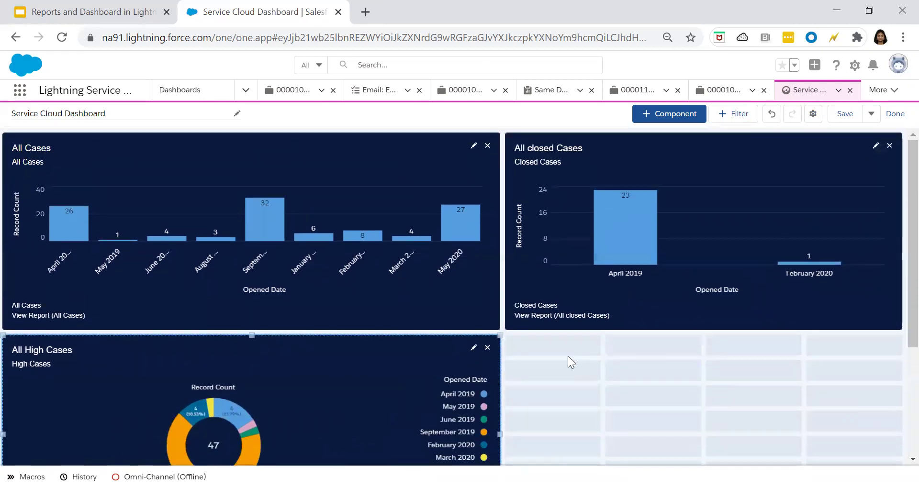
left_click(845, 115)
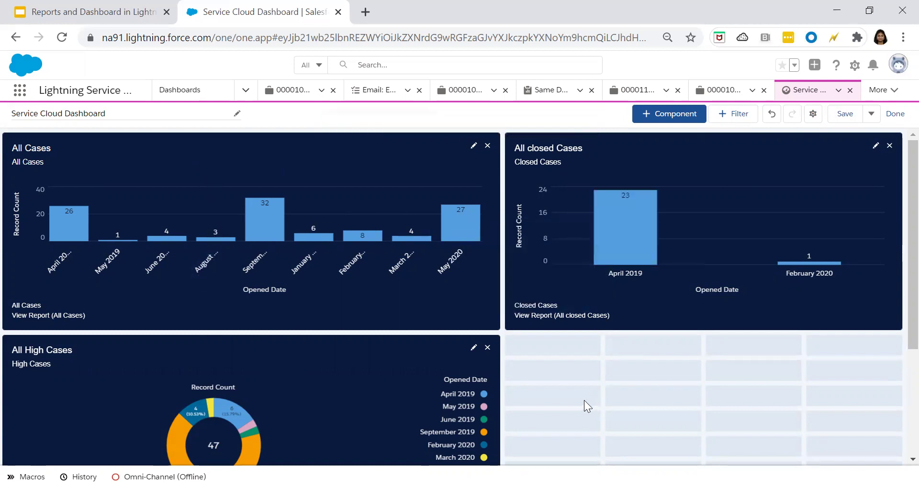
left_click(896, 113)
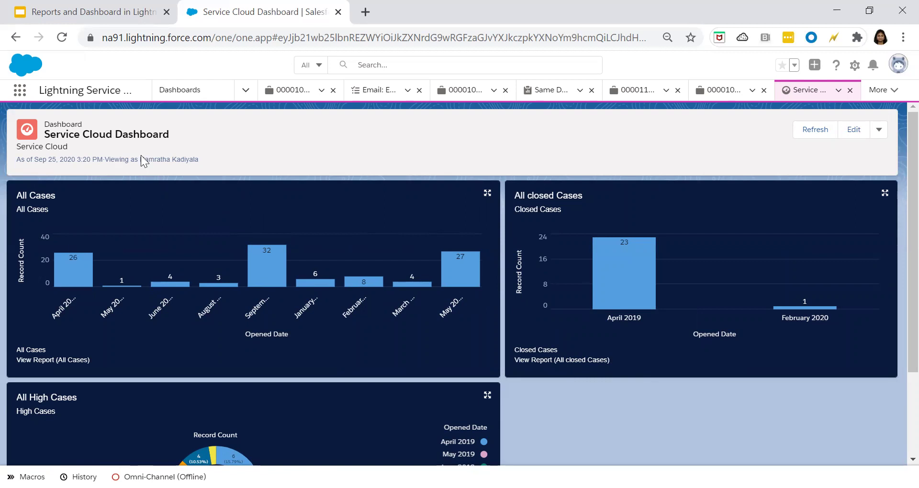
Review the saved dashboard's Viewing as name and its chart components, and refresh the dashboard.
left_click_drag(140, 158, 211, 159)
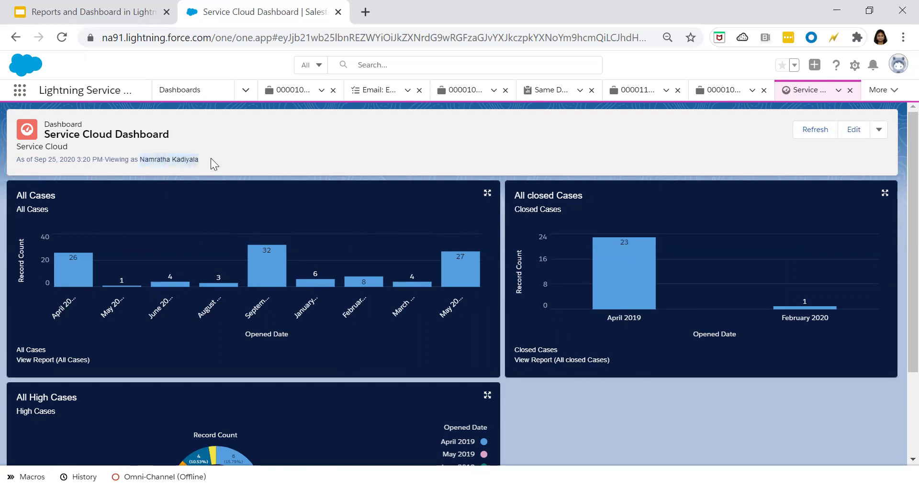
scroll(221, 373, "down", 1)
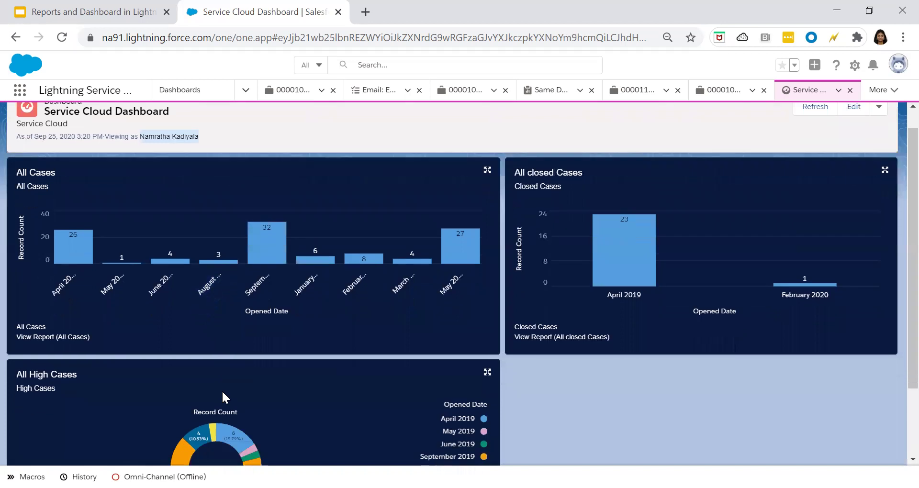
scroll(223, 392, "down", 2)
scroll(288, 334, "up", 3)
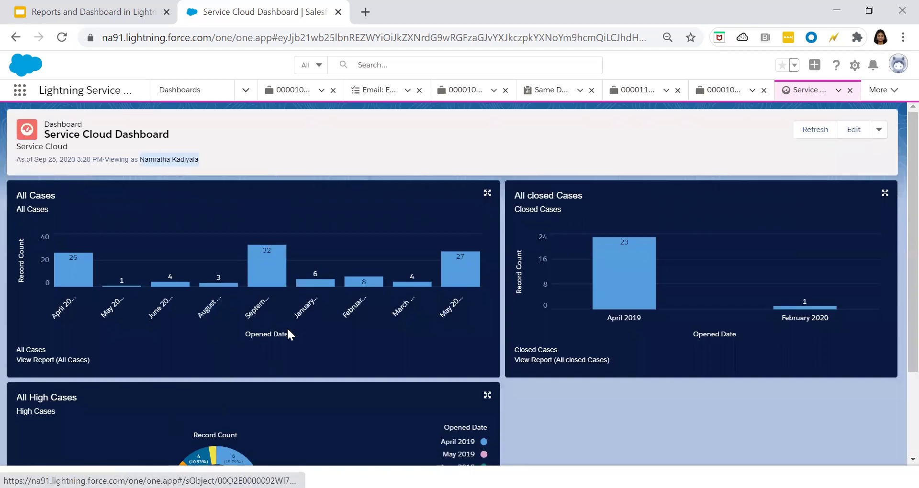
left_click(814, 130)
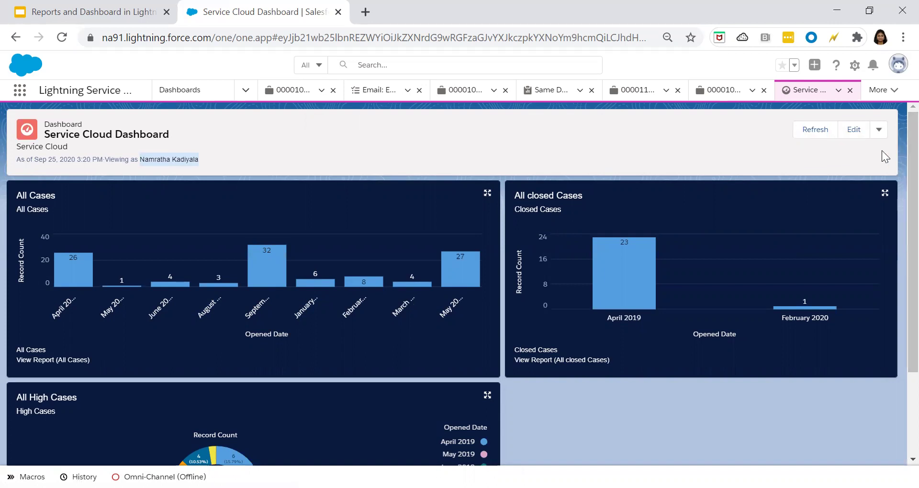
Reopen the dashboard for editing and start a dashboard filter on the Opened Date field.
left_click(854, 130)
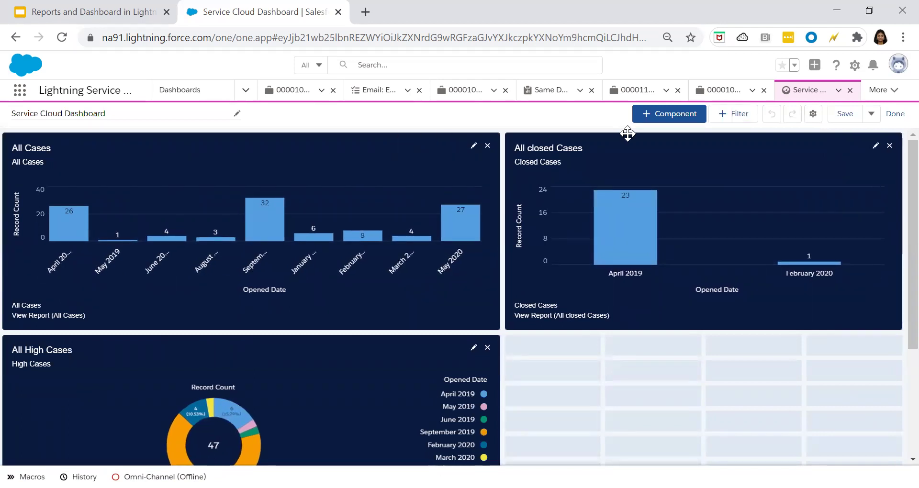
left_click(727, 123)
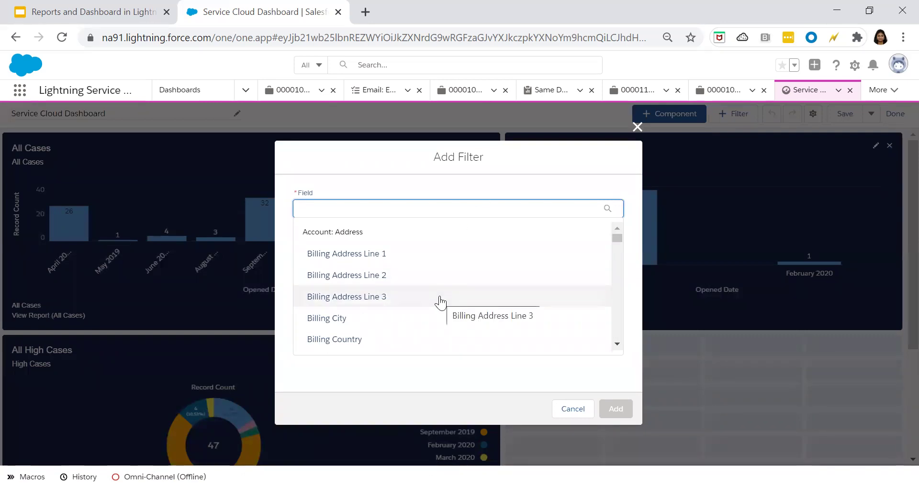
type("Opend")
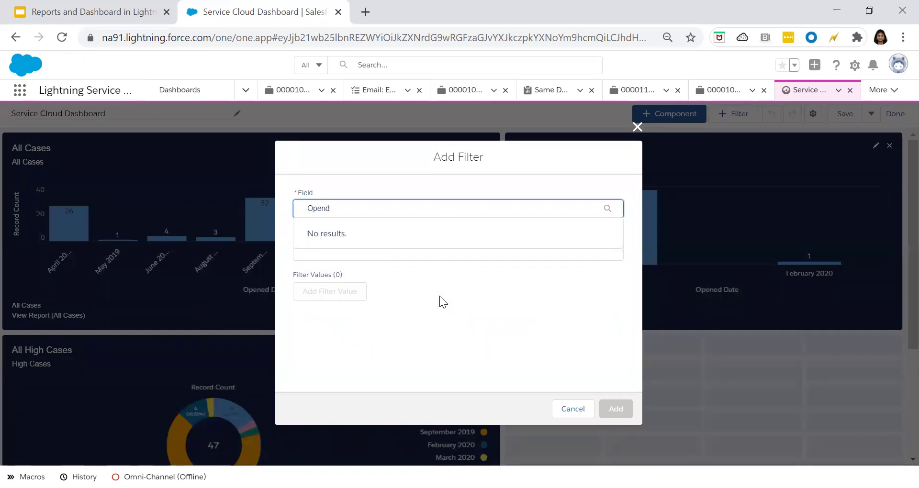
key("BackSpace")
type("ed")
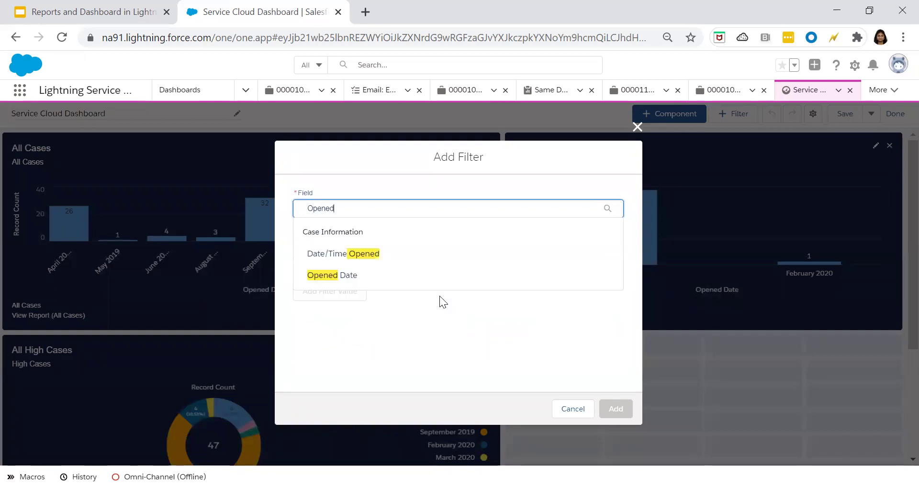
left_click(339, 277)
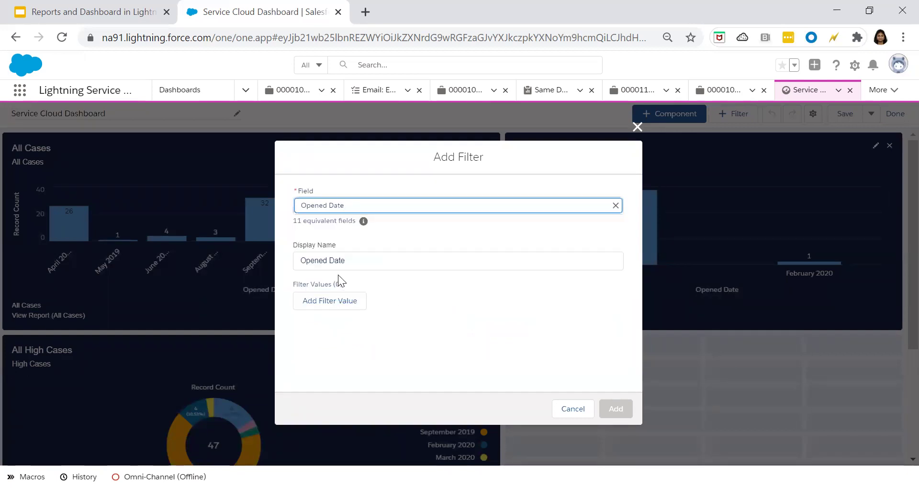
Add a relative-date filter value to the Opened Date filter that equals "This Quarter".
left_click(346, 311)
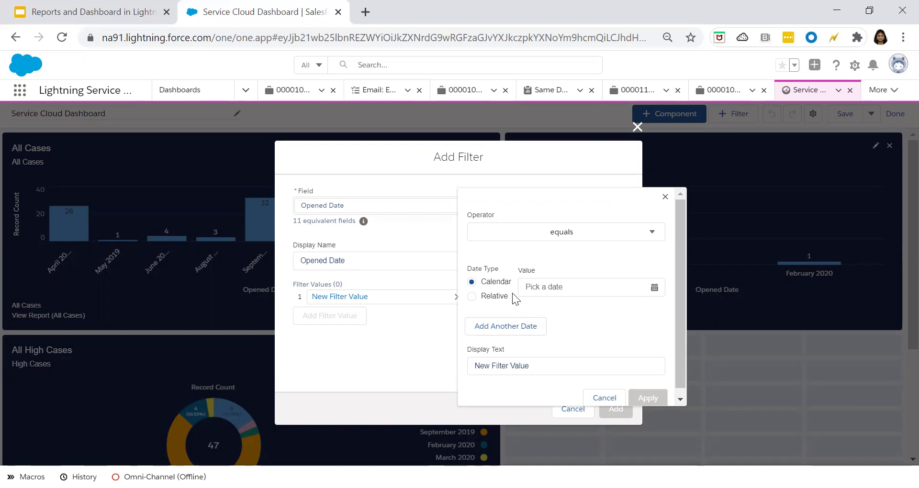
left_click(472, 297)
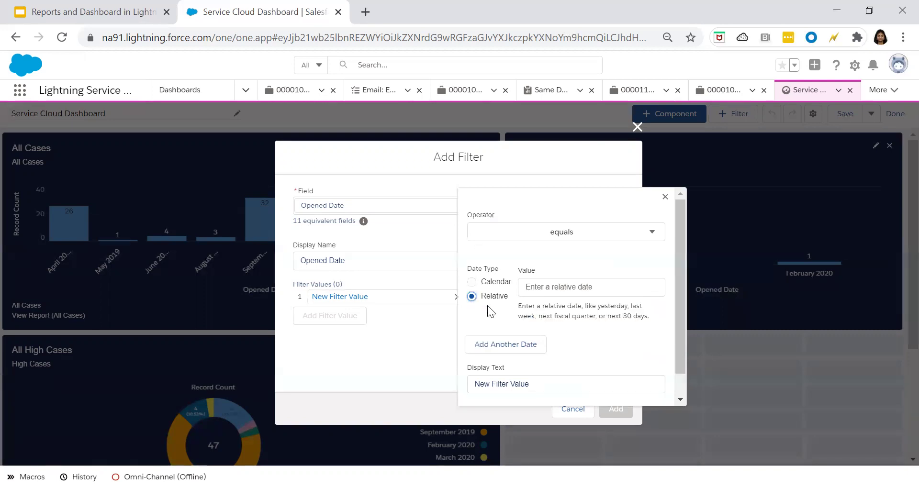
left_click(564, 288)
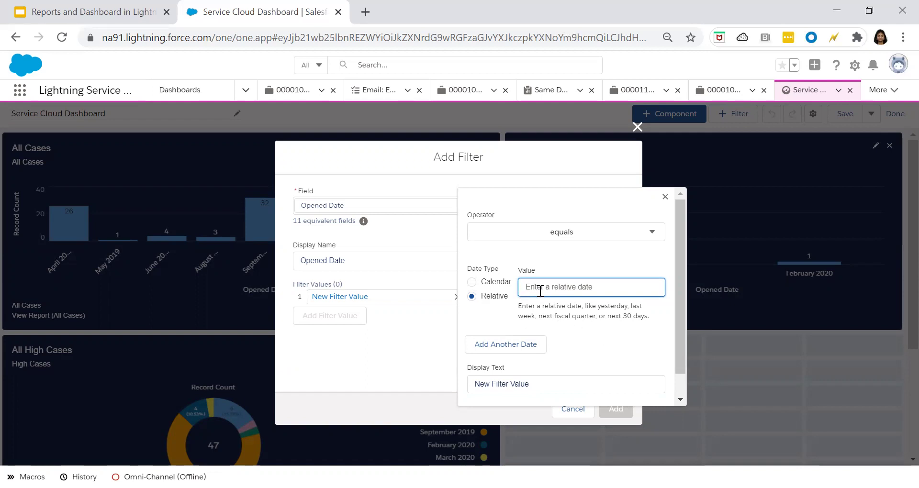
type("This")
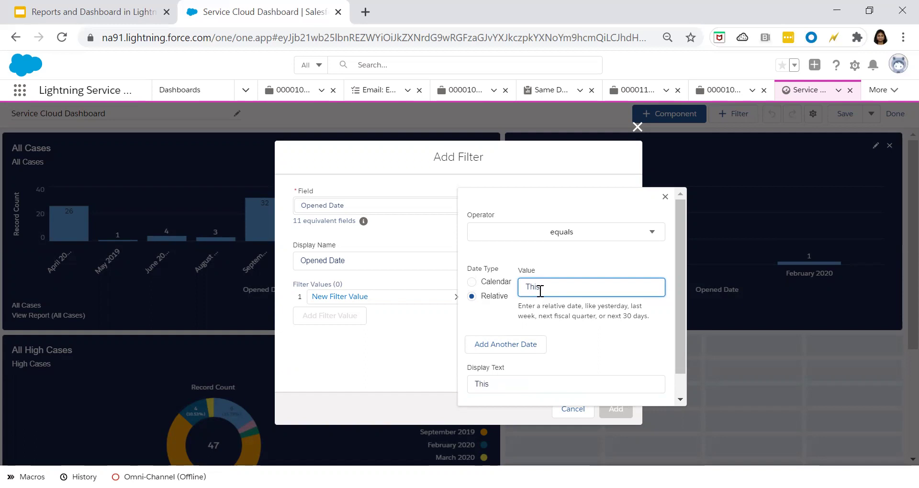
type(" Quaret")
key("BackSpace")
key("BackSpace")
type("ter")
scroll(545, 344, "down", 1)
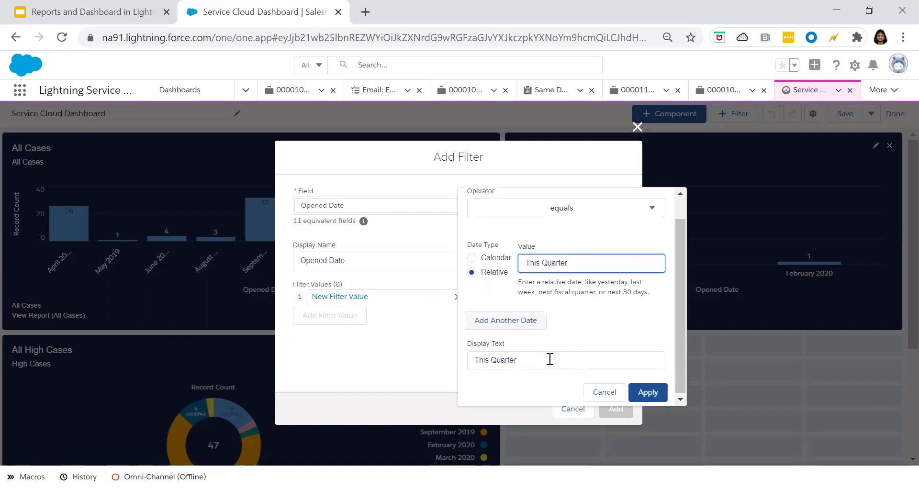
left_click(649, 392)
Add a second relative-date filter value to the Opened Date filter that equals "Last Quater".
left_click(335, 318)
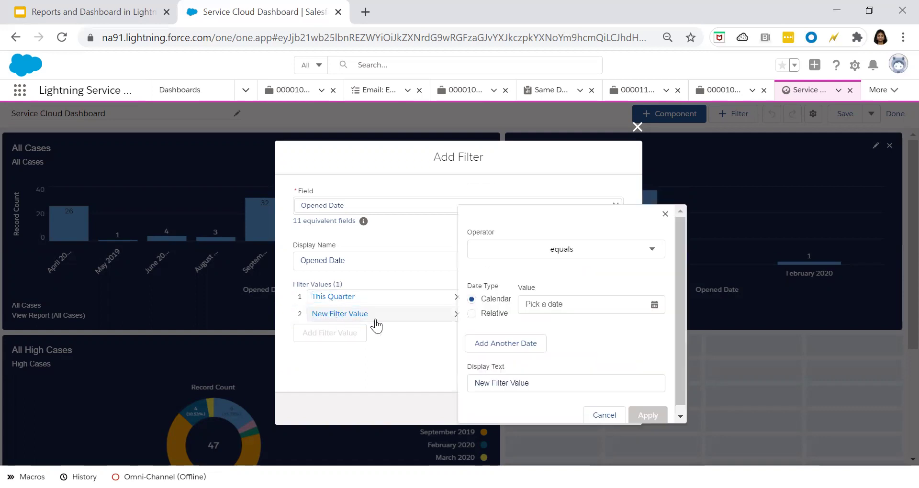
left_click(493, 313)
left_click(562, 305)
type("Last ")
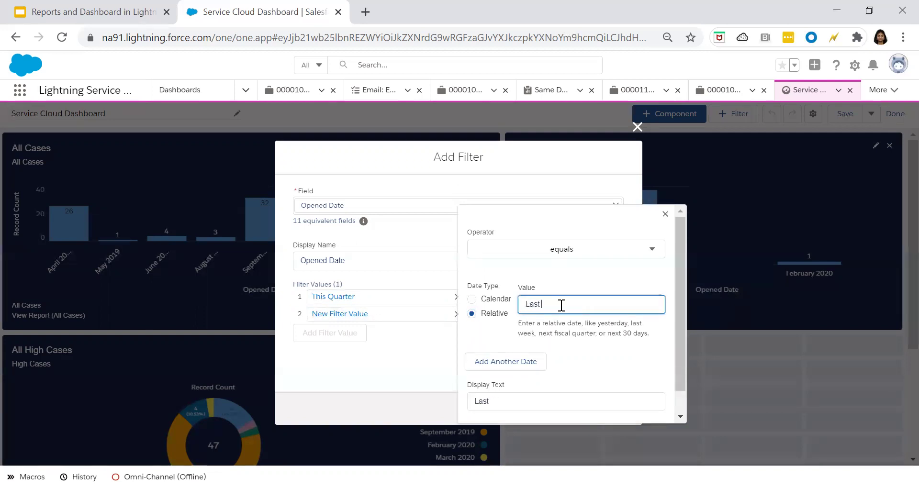
type("Quater")
scroll(593, 401, "down", 1)
left_click(649, 410)
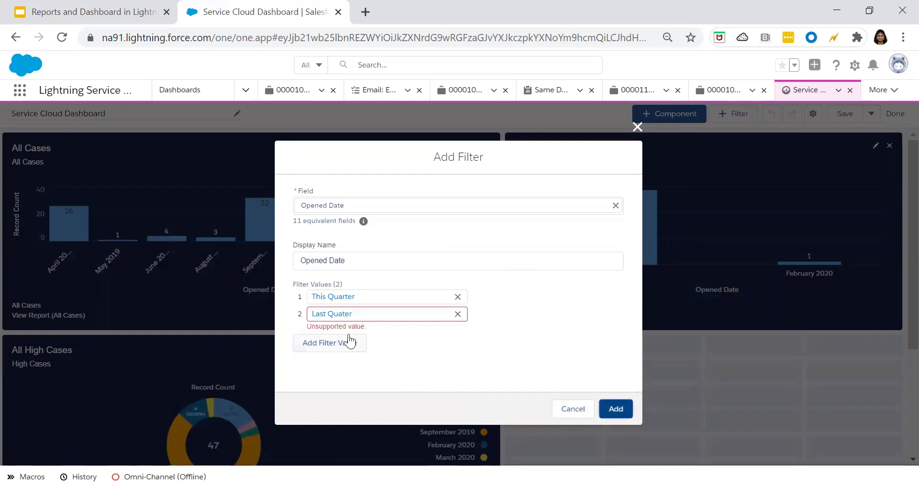
Correct the relative date of the second Opened Date filter value to "Last Quarter" and apply it.
left_click(343, 320)
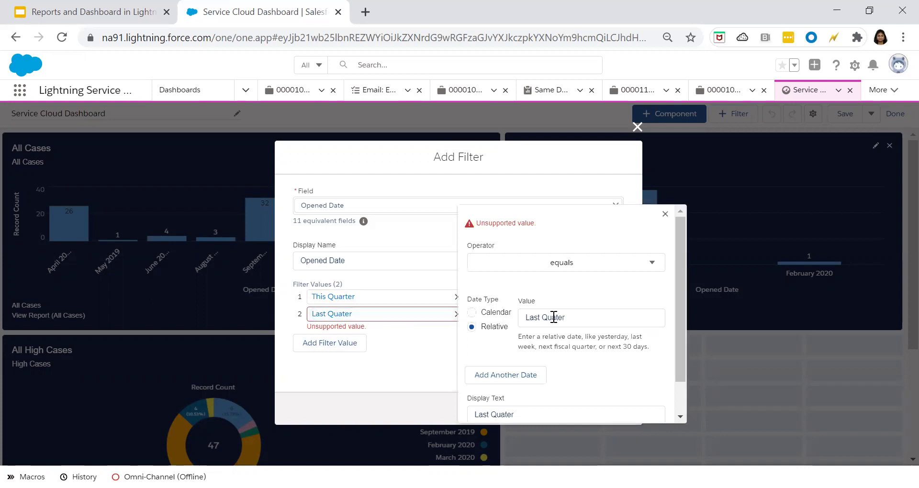
left_click(549, 318)
scroll(636, 367, "down", 2)
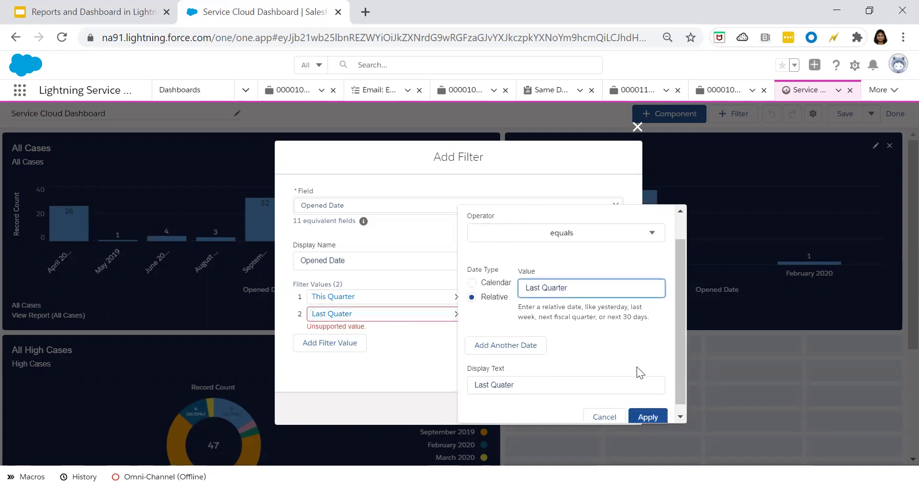
left_click(647, 411)
Add the finished Opened Date filter to the dashboard, then save the dashboard and leave edit mode.
left_click(617, 409)
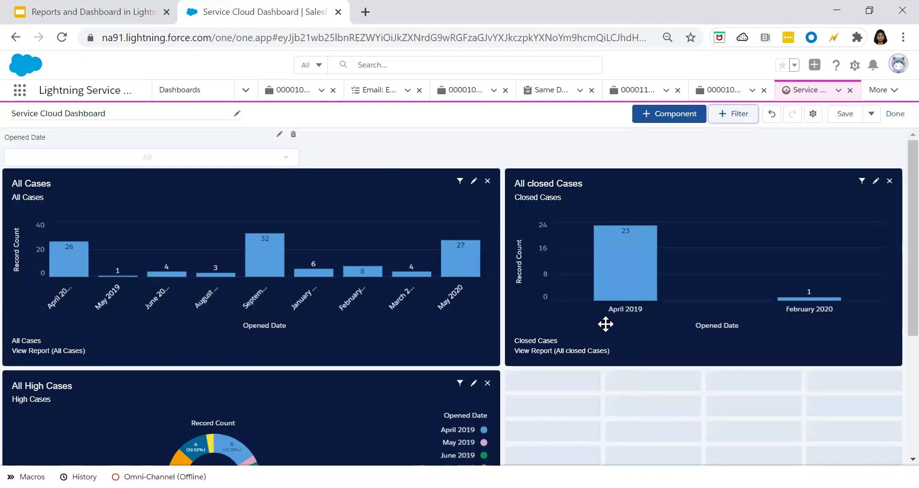
left_click(842, 123)
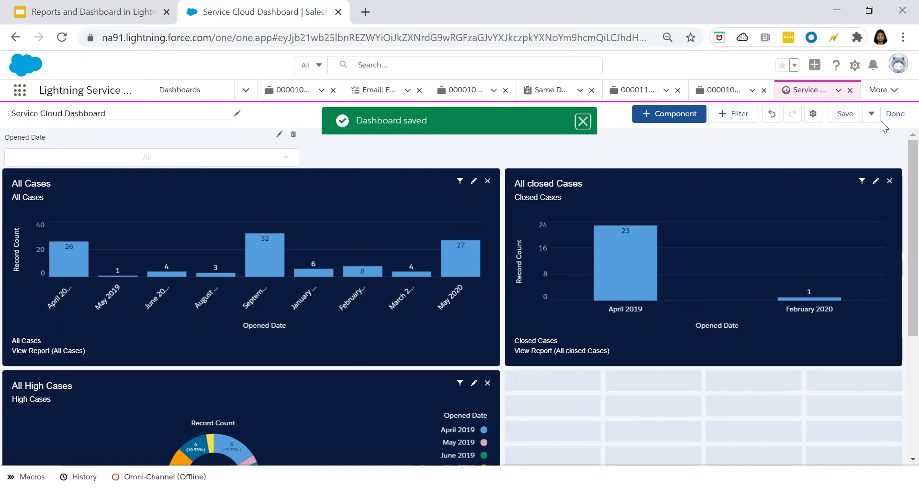
left_click(895, 114)
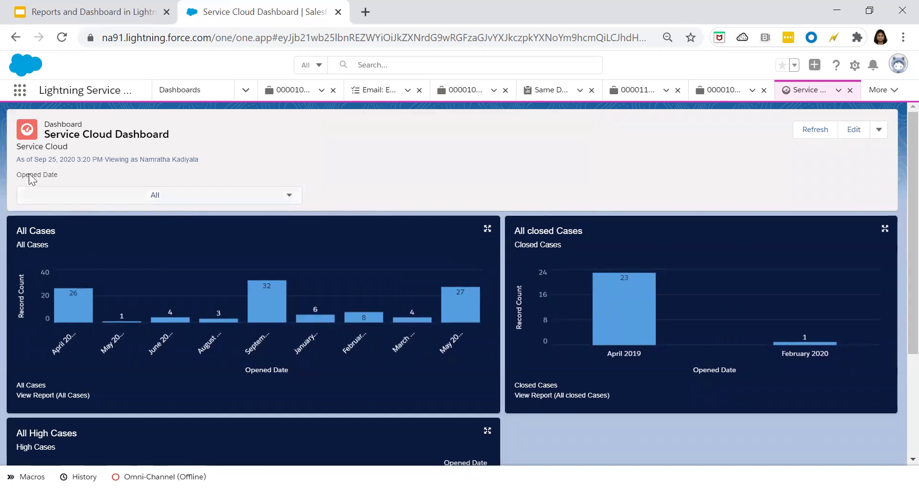
Filter the dashboard by the Opened Date option "equals This Quarter" and examine the three chart components.
left_click(166, 201)
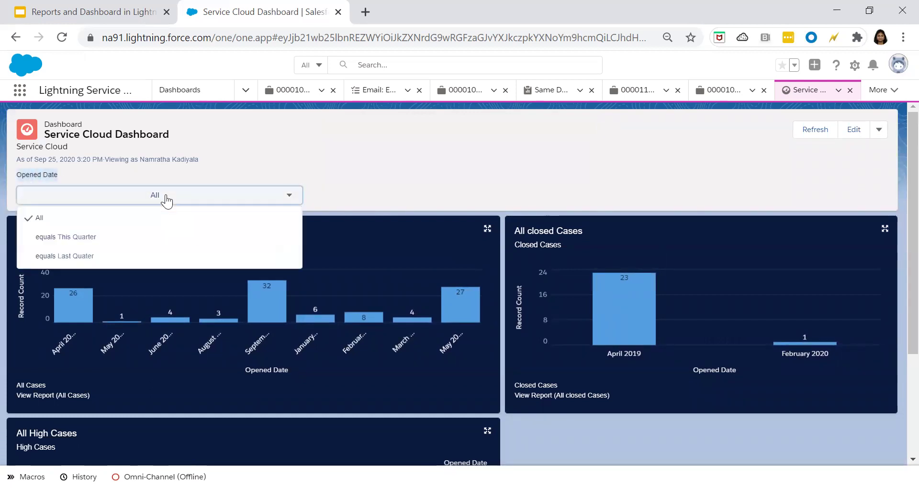
left_click(62, 241)
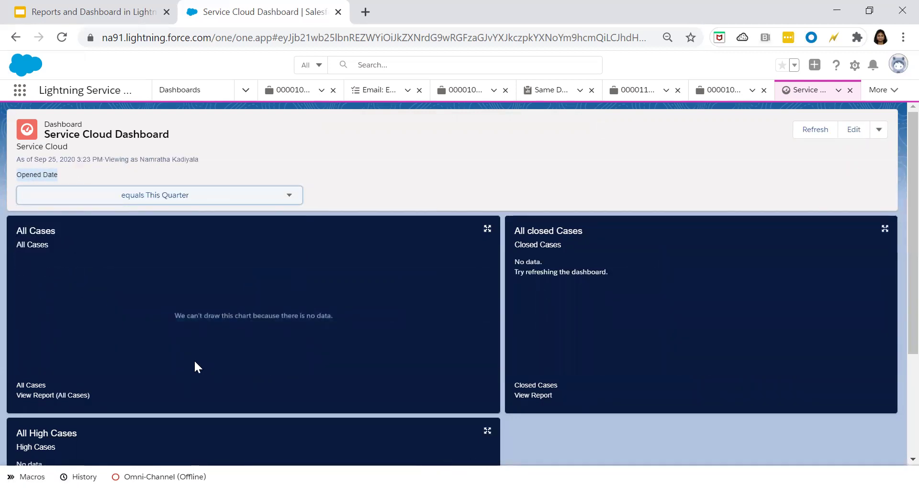
scroll(398, 292, "down", 1)
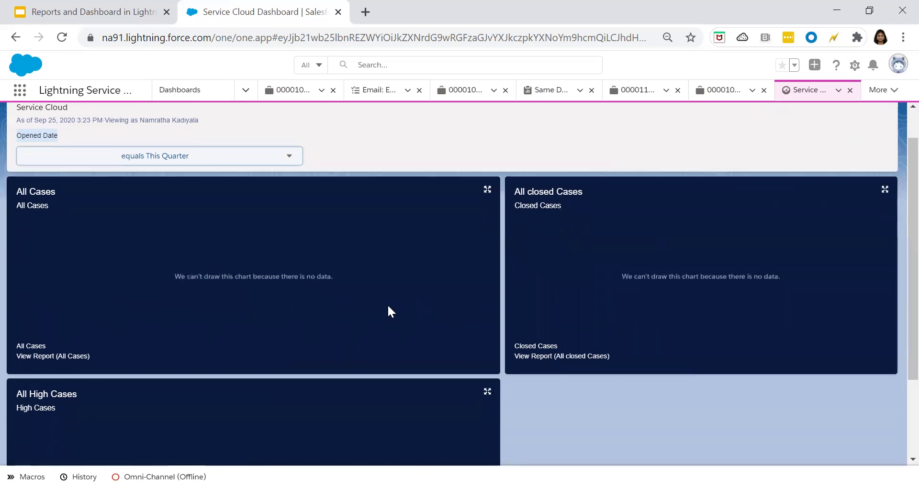
Switch the Opened Date filter to "equals Last Quater" and examine the filtered charts and the All Cases bar details.
left_click(259, 130)
left_click(84, 192)
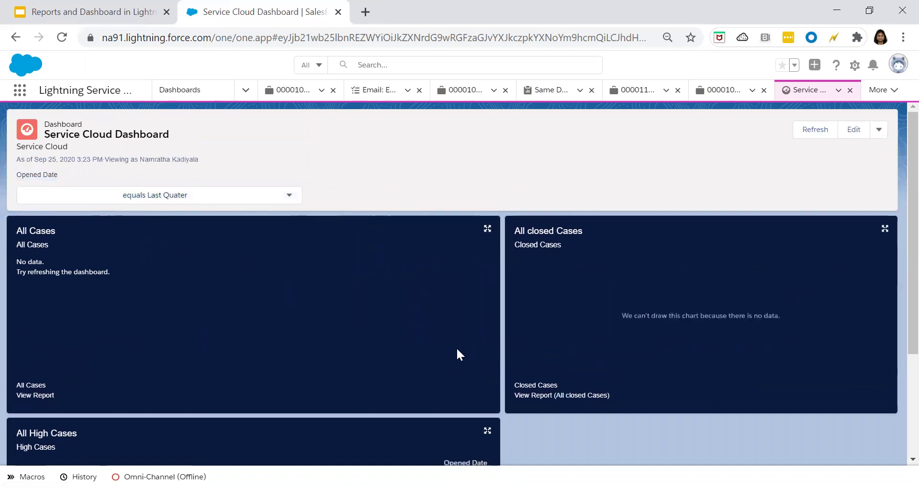
scroll(458, 354, "down", 2)
scroll(457, 354, "up", 3)
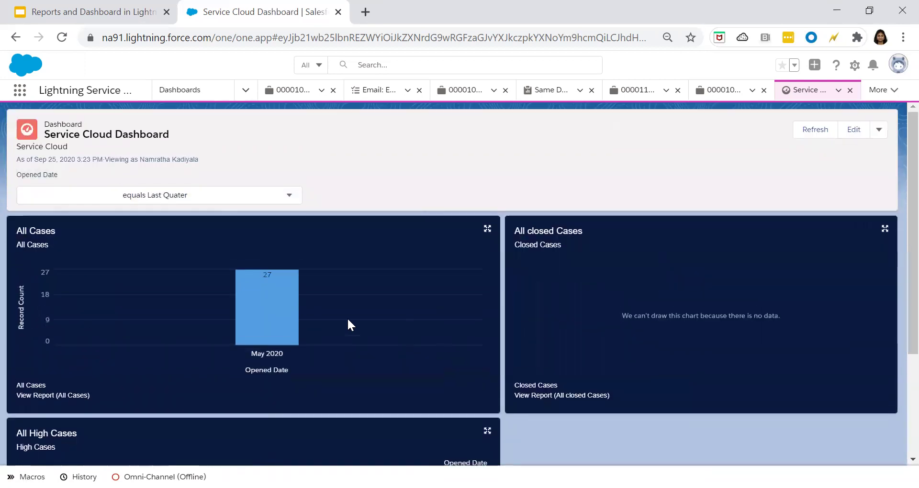
mouse_move(266, 321)
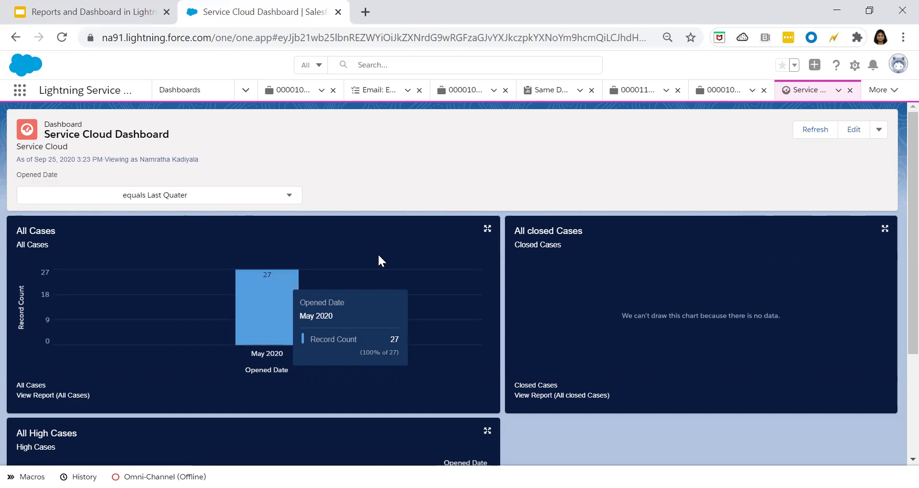
Examine the additional dashboard actions offered in view mode and in edit mode, and return to the view mode.
left_click(880, 130)
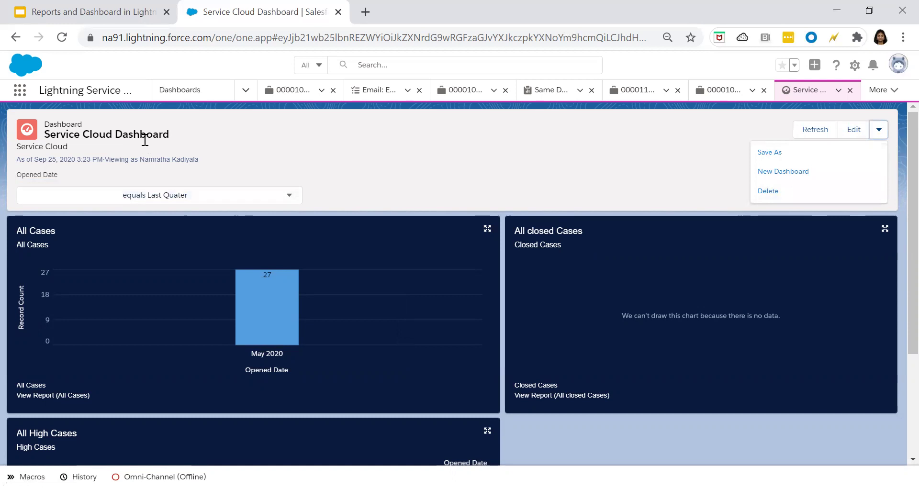
left_click(851, 131)
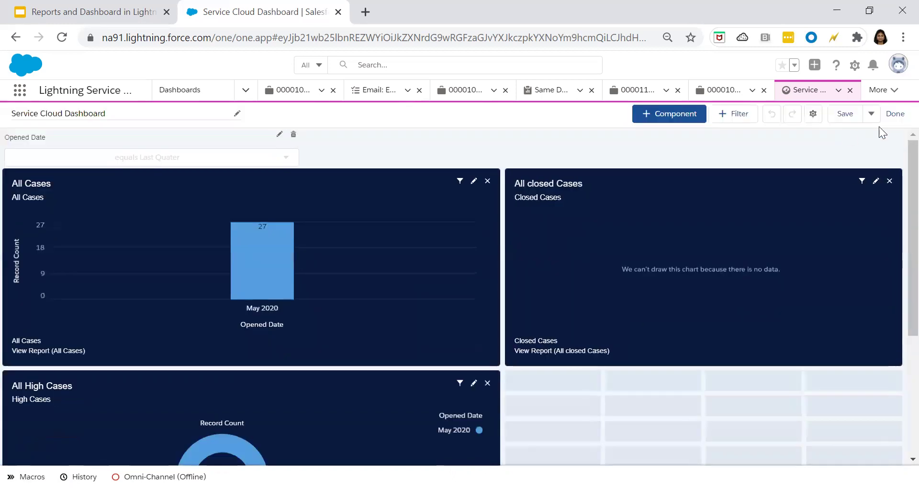
left_click(873, 113)
scroll(699, 158, "down", 3)
scroll(699, 163, "up", 3)
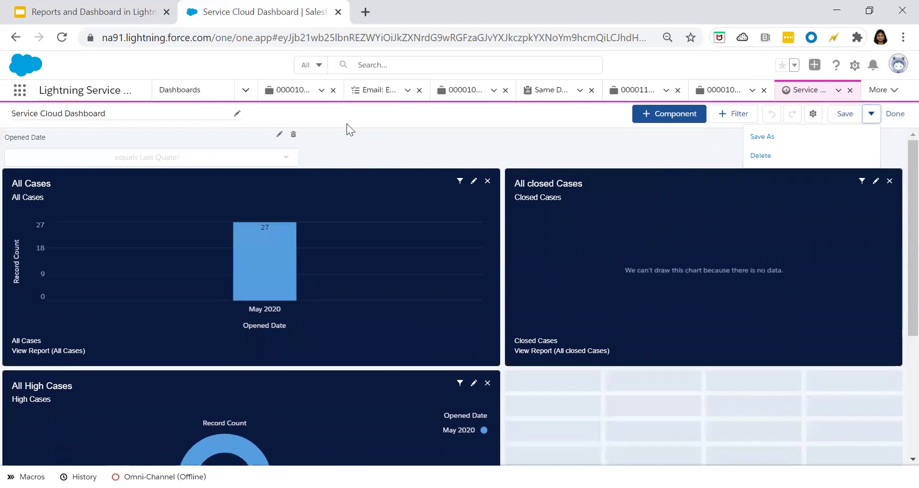
left_click(691, 154)
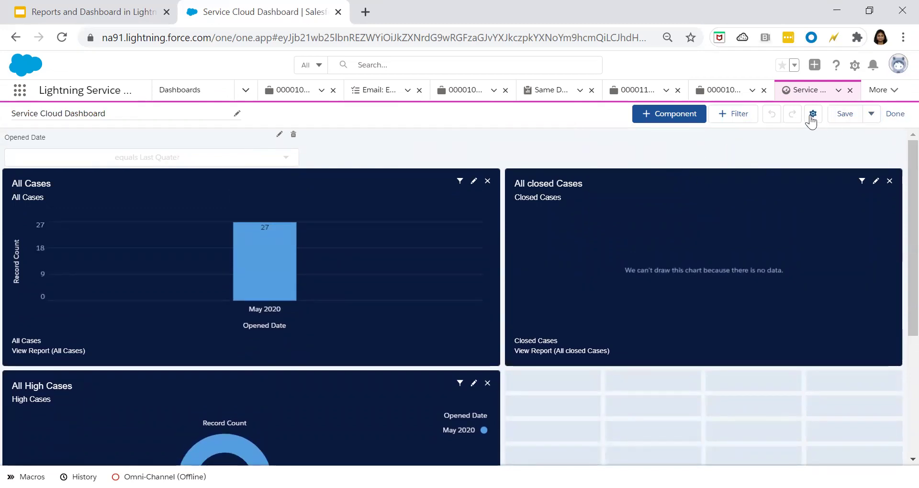
left_click(897, 116)
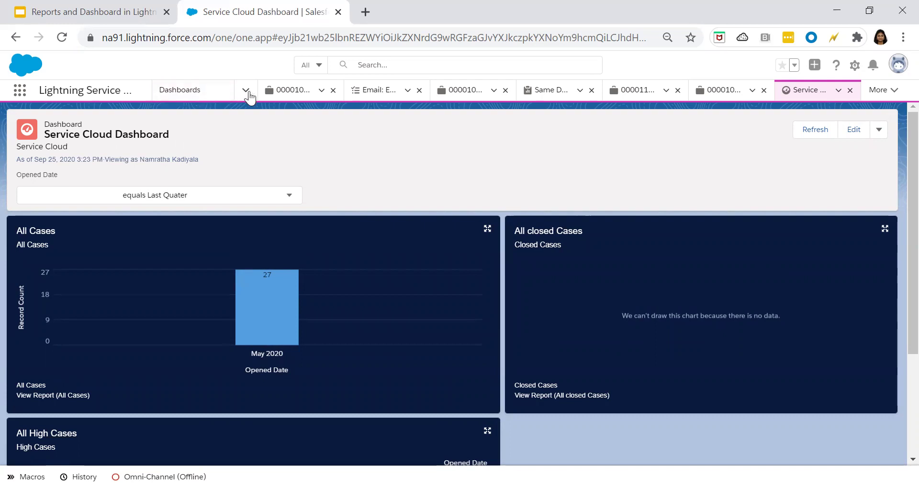
Go to the list of recent dashboards and open the private dashboard named "Dashbaord".
left_click_drag(44, 134, 172, 136)
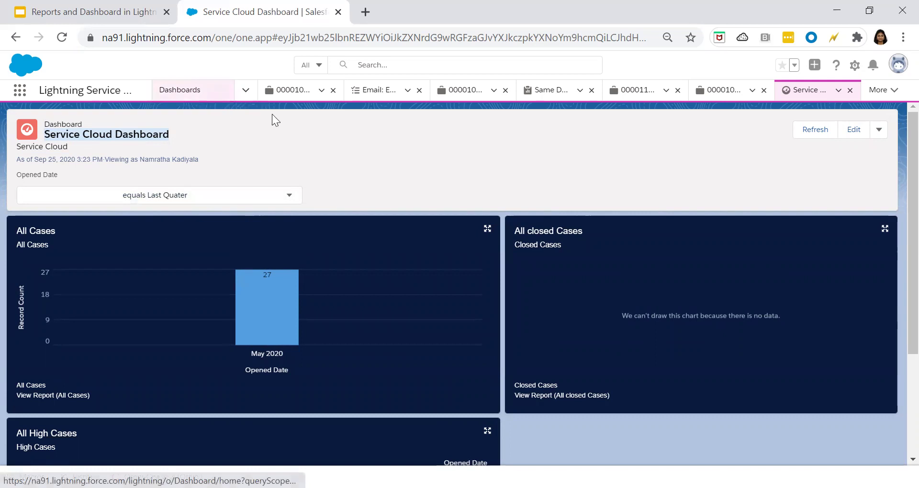
left_click(245, 91)
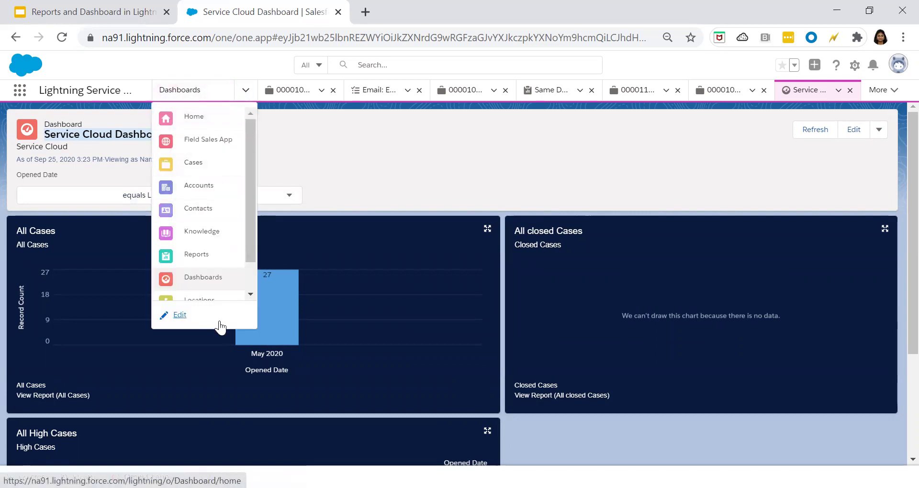
left_click(211, 279)
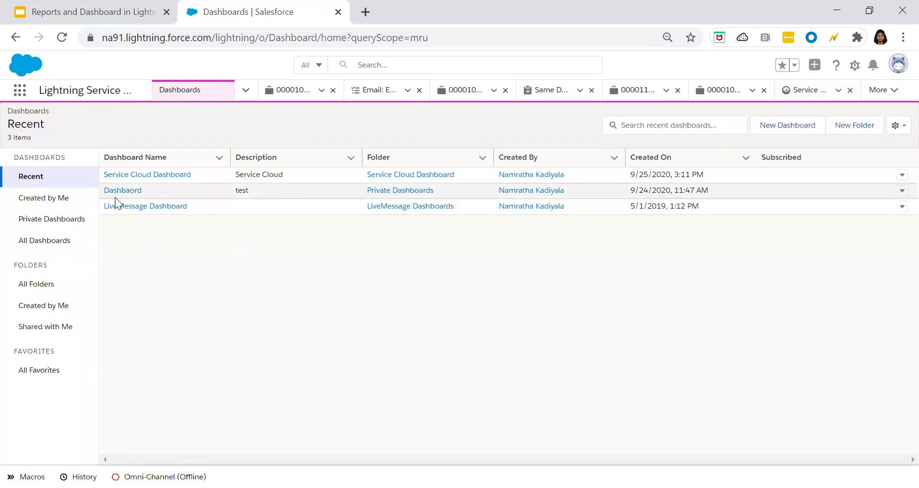
left_click(113, 191)
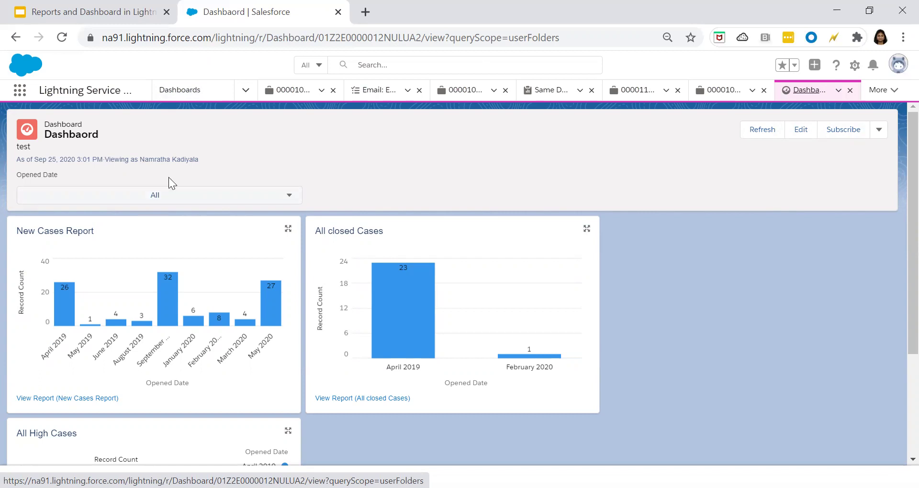
Save the dashboard's subscription as weekly on Friday at 3:00 PM, with new results received by email.
left_click(841, 131)
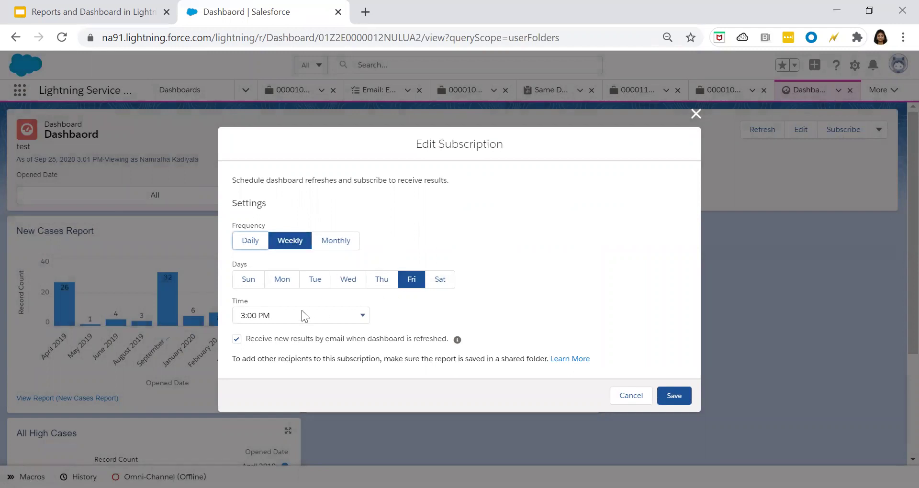
left_click(677, 399)
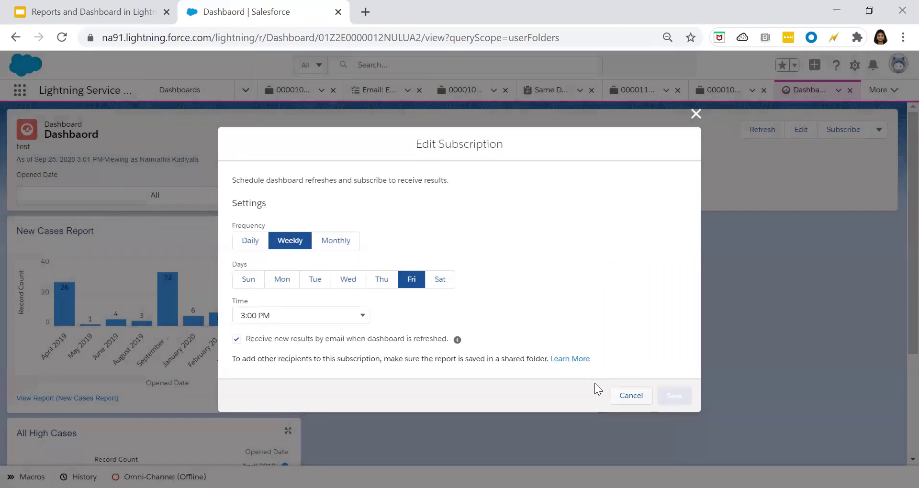